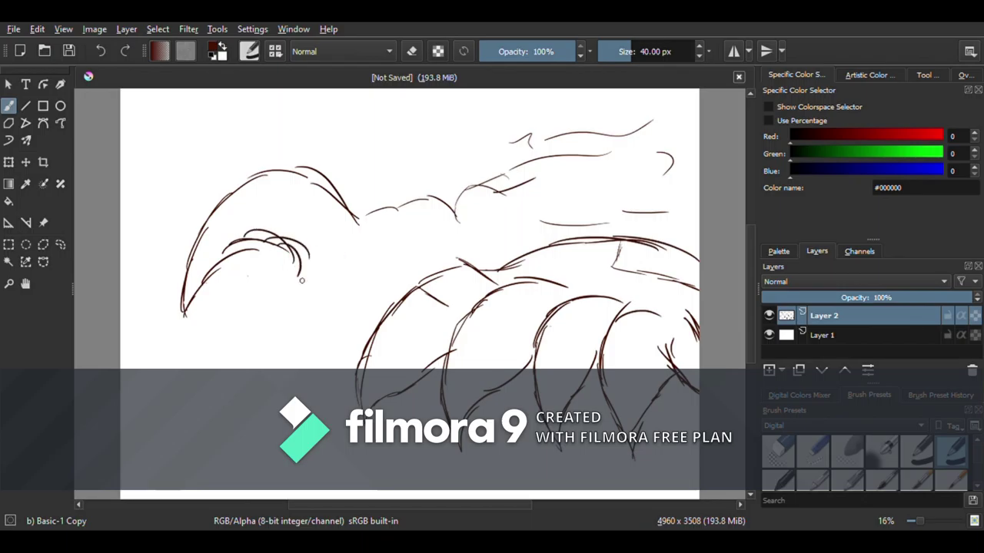
# Sketch the creature's head, snout and first backward-pointing spike with the 40 px Basic brush
pyautogui.moveTo(204, 392); pyautogui.dragTo(305, 372)
pyautogui.moveTo(382, 271)
pyautogui.mouseDown()
pyautogui.moveTo(286, 323)
pyautogui.moveTo(289, 358)
pyautogui.mouseUp()
pyautogui.moveTo(323, 321); pyautogui.dragTo(366, 307)
pyautogui.moveTo(386, 269); pyautogui.dragTo(499, 201)
pyautogui.moveTo(500, 204); pyautogui.dragTo(428, 264)
pyautogui.moveTo(295, 278); pyautogui.dragTo(210, 366)
pyautogui.moveTo(279, 237)
pyautogui.mouseDown()
pyautogui.moveTo(303, 263)
pyautogui.moveTo(201, 306)
pyautogui.mouseUp()
pyautogui.moveTo(212, 270); pyautogui.dragTo(196, 312)
# Clean up the large horn's tip with the eraser and strengthen the horn's outer outline
pyautogui.click(779, 452)
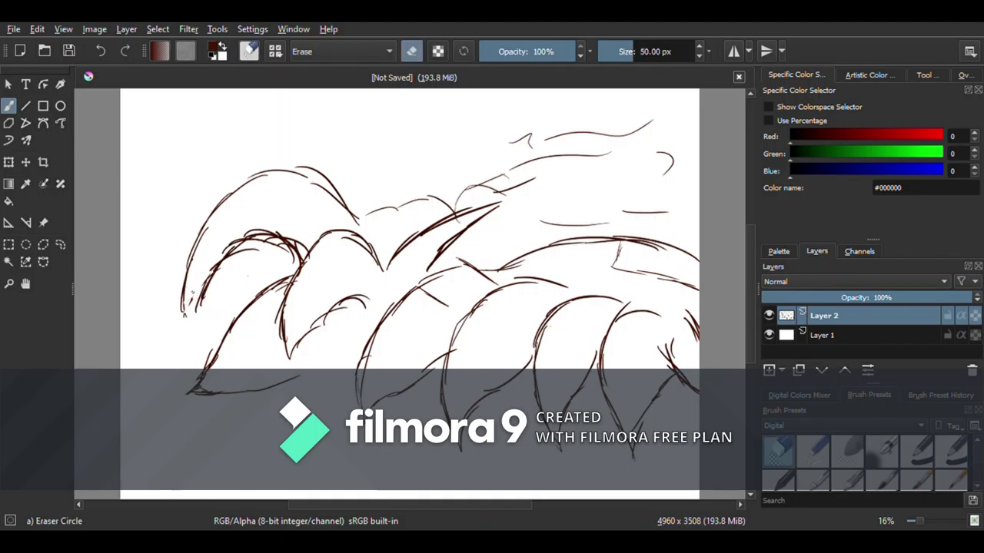
pyautogui.click(951, 452)
pyautogui.moveTo(220, 216); pyautogui.dragTo(186, 319)
pyautogui.moveTo(244, 187)
pyautogui.mouseDown()
pyautogui.moveTo(191, 279)
pyautogui.moveTo(316, 160)
pyautogui.moveTo(346, 206)
pyautogui.mouseUp()
# Sketch a second pointed spike behind the horn and join its base to the head
pyautogui.moveTo(352, 218); pyautogui.dragTo(403, 160)
pyautogui.moveTo(367, 194); pyautogui.dragTo(455, 143)
pyautogui.moveTo(442, 156)
pyautogui.mouseDown()
pyautogui.moveTo(393, 202)
pyautogui.moveTo(373, 241)
pyautogui.mouseUp()
pyautogui.moveTo(369, 234); pyautogui.dragTo(405, 252)
pyautogui.moveTo(371, 247); pyautogui.dragTo(399, 247)
# Add inner contour strokes along the front of the snout and the mouth
pyautogui.moveTo(284, 379); pyautogui.dragTo(328, 349)
pyautogui.moveTo(282, 304); pyautogui.dragTo(232, 361)
pyautogui.moveTo(271, 323); pyautogui.dragTo(246, 374)
pyautogui.moveTo(278, 409); pyautogui.dragTo(166, 467)
pyautogui.moveTo(166, 465)
pyautogui.mouseDown()
pyautogui.moveTo(261, 438)
pyautogui.moveTo(243, 452)
pyautogui.mouseUp()
pyautogui.moveTo(362, 373); pyautogui.dragTo(326, 426)
pyautogui.click(100, 52)
pyautogui.click(100, 52)
pyautogui.click(100, 51)
pyautogui.click(100, 51)
pyautogui.click(100, 51)
pyautogui.press('e')
pyautogui.moveTo(171, 461)
pyautogui.mouseDown()
pyautogui.moveTo(213, 449)
pyautogui.moveTo(219, 427)
pyautogui.mouseUp()
pyautogui.click(648, 52)
pyautogui.click(951, 451)
pyautogui.moveTo(339, 365); pyautogui.dragTo(354, 349)
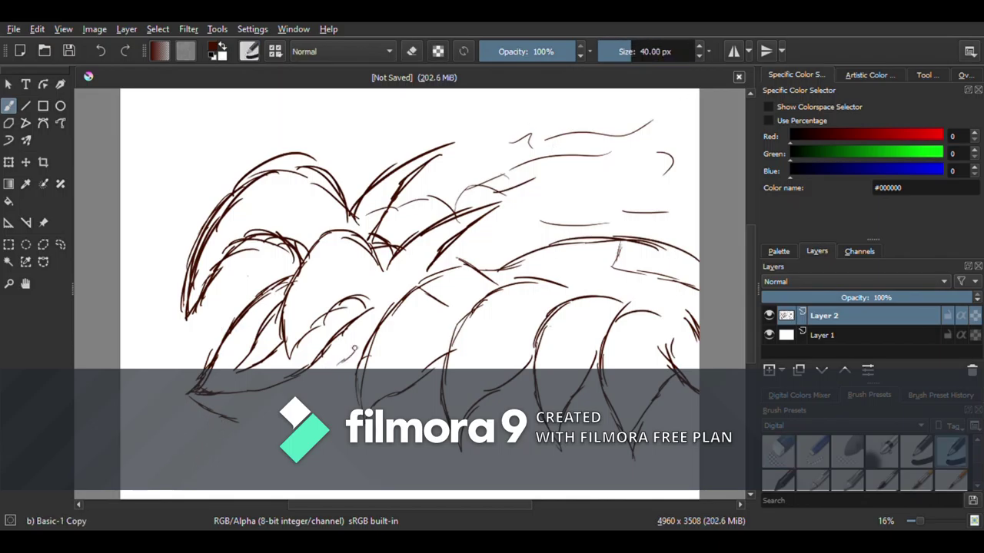
pyautogui.moveTo(289, 398); pyautogui.dragTo(328, 371)
pyautogui.moveTo(315, 383); pyautogui.dragTo(364, 343)
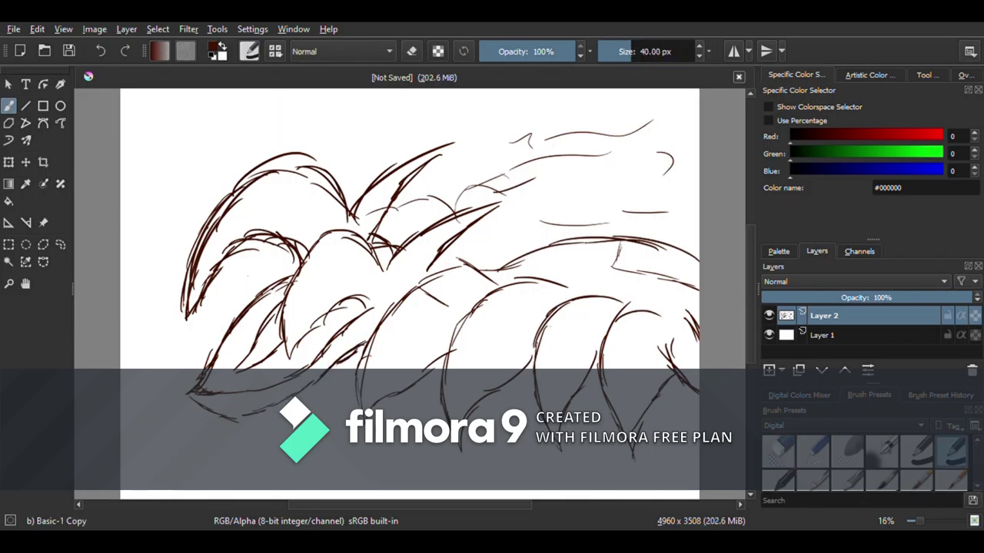
pyautogui.moveTo(242, 423)
pyautogui.mouseDown()
pyautogui.moveTo(194, 458)
pyautogui.moveTo(205, 487)
pyautogui.mouseUp()
pyautogui.moveTo(215, 477); pyautogui.dragTo(284, 420)
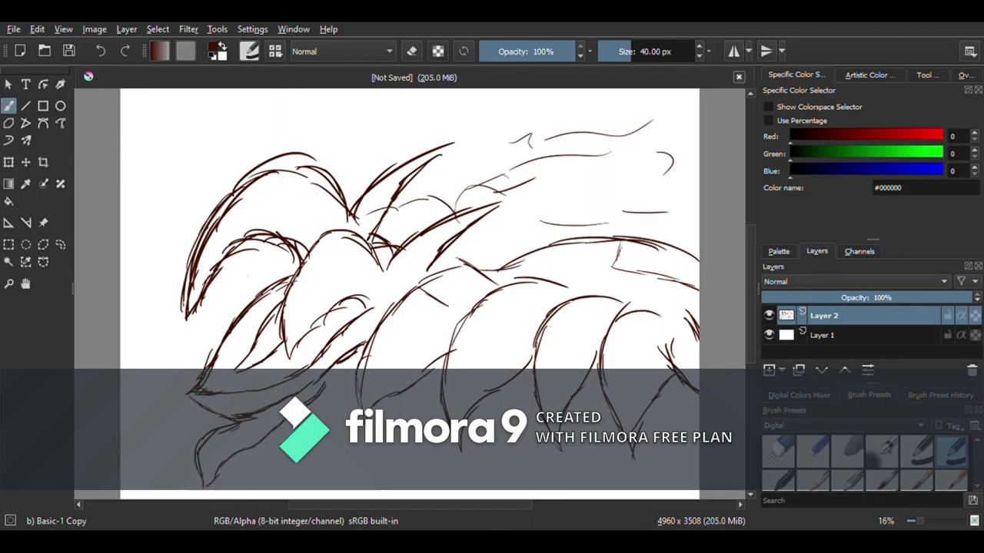
pyautogui.click(100, 51)
pyautogui.click(100, 51)
pyautogui.click(100, 51)
pyautogui.click(101, 51)
# Erase the leftover strokes below the snout and redraw the snout, head and inner mouth outlines
pyautogui.press('/')
pyautogui.moveTo(235, 420)
pyautogui.mouseDown()
pyautogui.moveTo(206, 350)
pyautogui.moveTo(240, 313)
pyautogui.mouseUp()
pyautogui.press('/')
pyautogui.moveTo(209, 380); pyautogui.dragTo(292, 280)
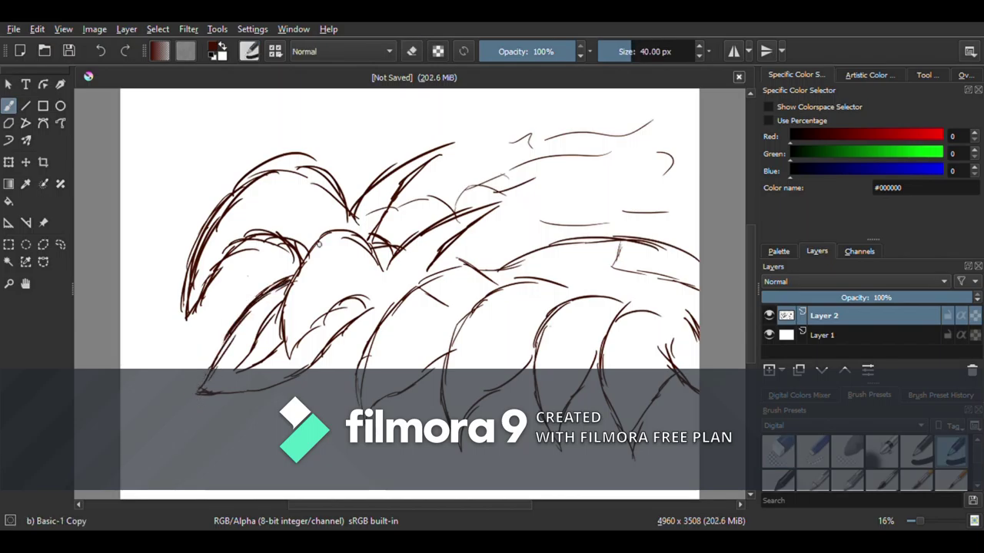
pyautogui.moveTo(238, 263)
pyautogui.mouseDown()
pyautogui.moveTo(263, 253)
pyautogui.moveTo(191, 268)
pyautogui.moveTo(429, 164)
pyautogui.moveTo(268, 328)
pyautogui.mouseUp()
pyautogui.moveTo(273, 375); pyautogui.dragTo(372, 297)
# Erase the duplicate lines inside the head and strengthen the lower edge of the lower spike
pyautogui.press('e')
pyautogui.moveTo(284, 311); pyautogui.dragTo(274, 350)
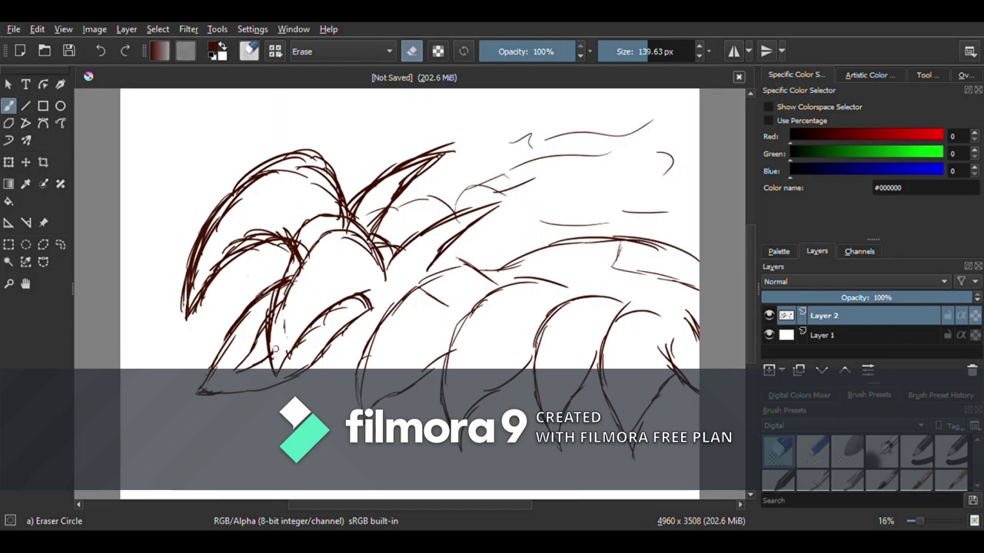
pyautogui.moveTo(280, 307)
pyautogui.mouseDown()
pyautogui.moveTo(304, 253)
pyautogui.moveTo(332, 221)
pyautogui.moveTo(369, 251)
pyautogui.moveTo(342, 230)
pyautogui.mouseUp()
pyautogui.press('/')
pyautogui.moveTo(429, 267)
pyautogui.mouseDown()
pyautogui.moveTo(422, 279)
pyautogui.moveTo(503, 205)
pyautogui.moveTo(385, 272)
pyautogui.mouseUp()
pyautogui.press('/')
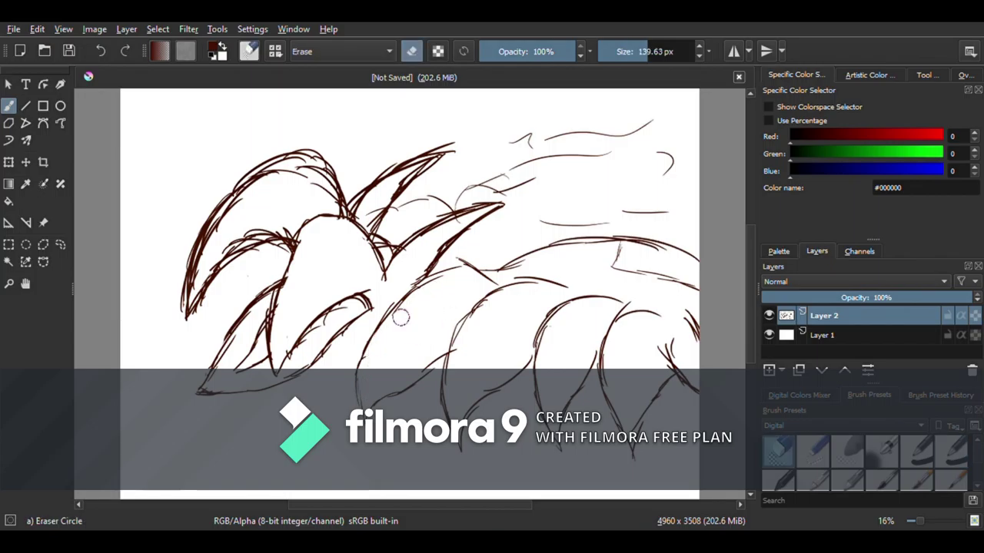
# Erase the old lower mouth lines and redraw the mouth contour with a new curved lower jaw
pyautogui.press('e')
pyautogui.press('e')
pyautogui.moveTo(375, 301)
pyautogui.mouseDown()
pyautogui.moveTo(356, 319)
pyautogui.moveTo(319, 326)
pyautogui.moveTo(291, 363)
pyautogui.moveTo(330, 342)
pyautogui.moveTo(273, 390)
pyautogui.mouseUp()
pyautogui.press('/')
pyautogui.moveTo(289, 353); pyautogui.dragTo(368, 297)
pyautogui.moveTo(236, 371); pyautogui.dragTo(281, 354)
pyautogui.moveTo(398, 305); pyautogui.dragTo(269, 389)
pyautogui.moveTo(248, 390); pyautogui.dragTo(289, 408)
pyautogui.moveTo(202, 394); pyautogui.dragTo(289, 432)
# Trim the stray strokes along the lower jaw's inner edge and underside with the eraser
pyautogui.press('/')
pyautogui.moveTo(250, 389)
pyautogui.mouseDown()
pyautogui.moveTo(229, 389)
pyautogui.moveTo(274, 435)
pyautogui.mouseUp()
pyautogui.press('e')
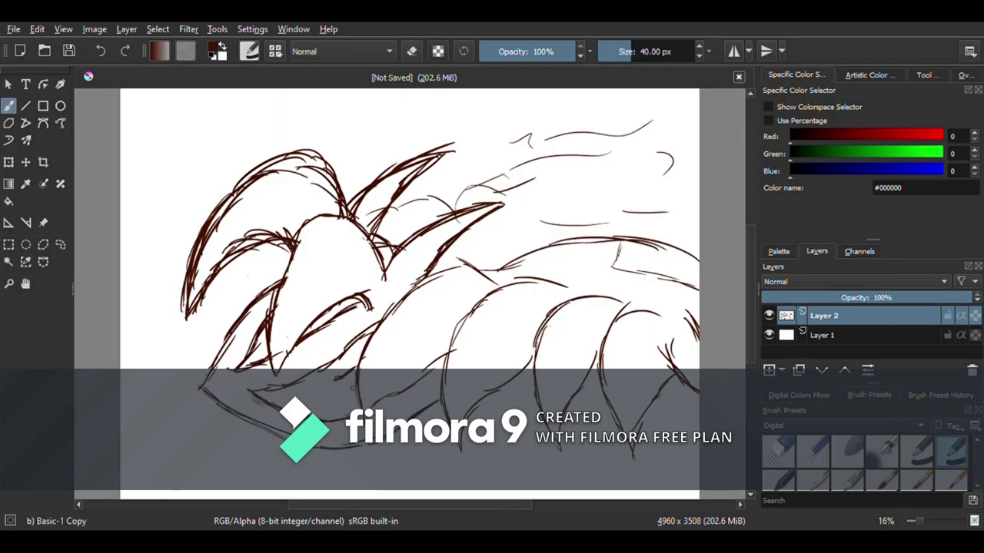
pyautogui.press('e')
pyautogui.moveTo(349, 447); pyautogui.dragTo(254, 411)
pyautogui.press('e')
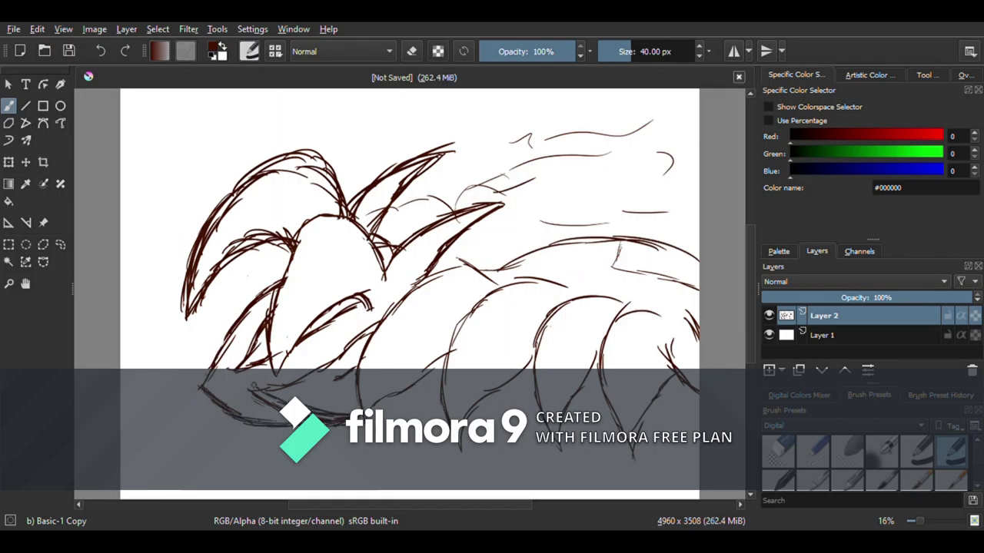
pyautogui.press('e')
pyautogui.press('e')
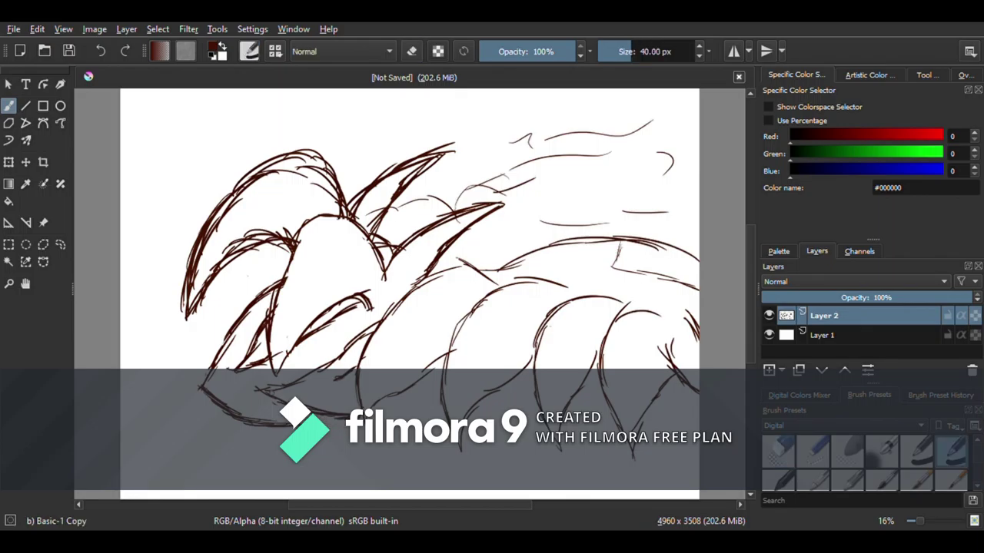
# Erase the snout's rough front edge and redraw it with heavier strokes down to the tip
pyautogui.press('e')
pyautogui.moveTo(239, 311)
pyautogui.mouseDown()
pyautogui.moveTo(227, 338)
pyautogui.moveTo(241, 299)
pyautogui.moveTo(268, 279)
pyautogui.moveTo(214, 376)
pyautogui.mouseUp()
pyautogui.press('e')
pyautogui.moveTo(278, 295); pyautogui.dragTo(229, 341)
pyautogui.moveTo(234, 337); pyautogui.dragTo(196, 383)
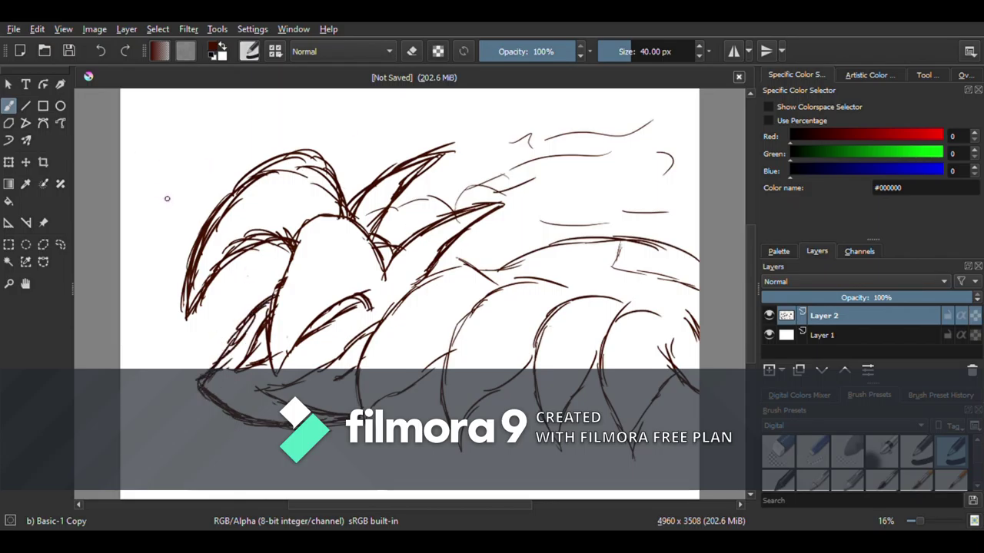
# Sketch loose wavy cloud lines in the sky above the creature's back
pyautogui.moveTo(584, 196); pyautogui.dragTo(644, 189)
pyautogui.moveTo(651, 231); pyautogui.dragTo(678, 228)
pyautogui.moveTo(661, 244); pyautogui.dragTo(688, 239)
pyautogui.moveTo(557, 123); pyautogui.dragTo(666, 169)
pyautogui.moveTo(645, 117); pyautogui.dragTo(696, 124)
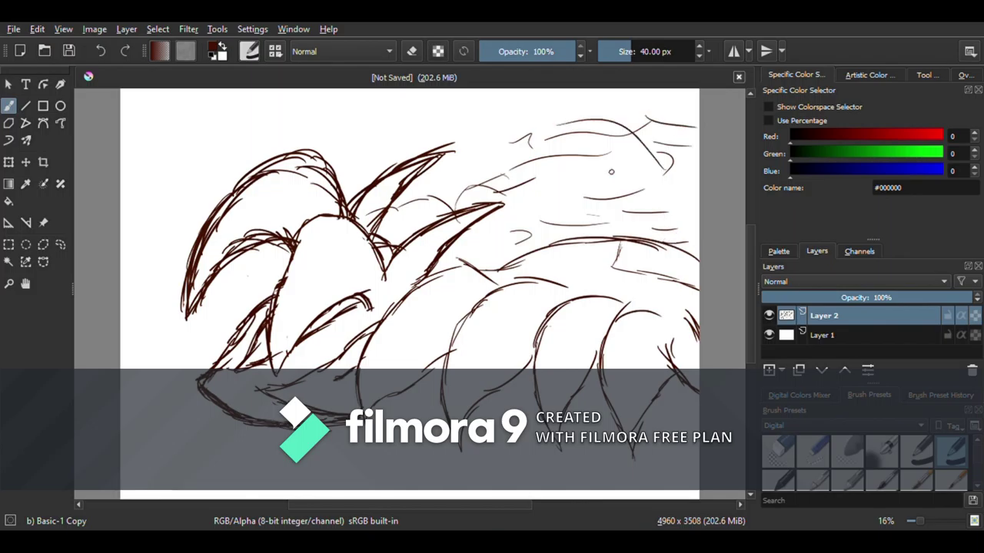
# Draw a circle in the canvas's upper-left corner with the Ellipse tool and return to the Freehand Brush
pyautogui.moveTo(193, 98)
pyautogui.mouseDown()
pyautogui.moveTo(153, 150)
pyautogui.moveTo(181, 163)
pyautogui.moveTo(140, 150)
pyautogui.moveTo(162, 97)
pyautogui.moveTo(192, 150)
pyautogui.moveTo(224, 177)
pyautogui.mouseUp()
pyautogui.press('e')
pyautogui.press('/')
pyautogui.click(60, 106)
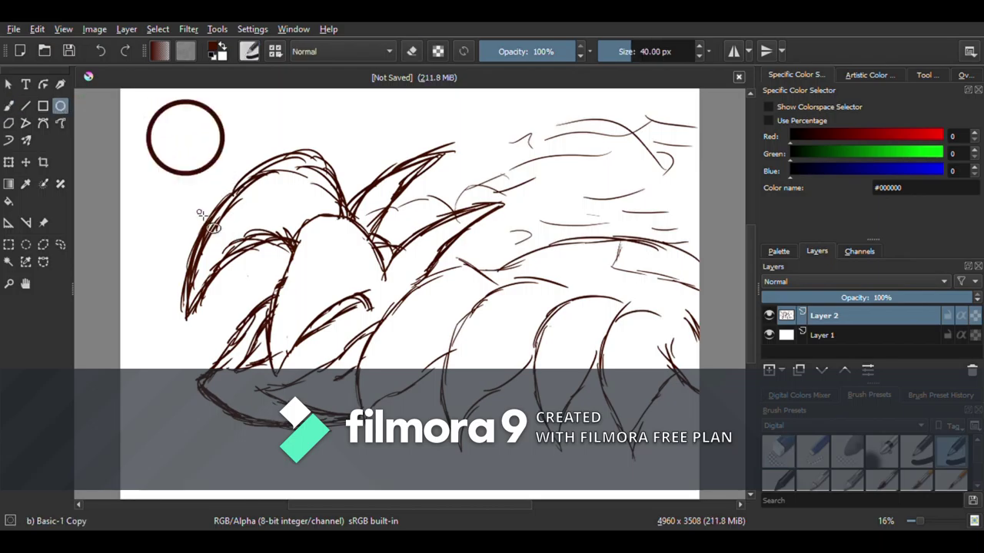
pyautogui.click(8, 106)
pyautogui.moveTo(919, 521); pyautogui.dragTo(926, 522)
pyautogui.moveTo(348, 506); pyautogui.dragTo(230, 506)
pyautogui.moveTo(751, 310); pyautogui.dragTo(759, 226)
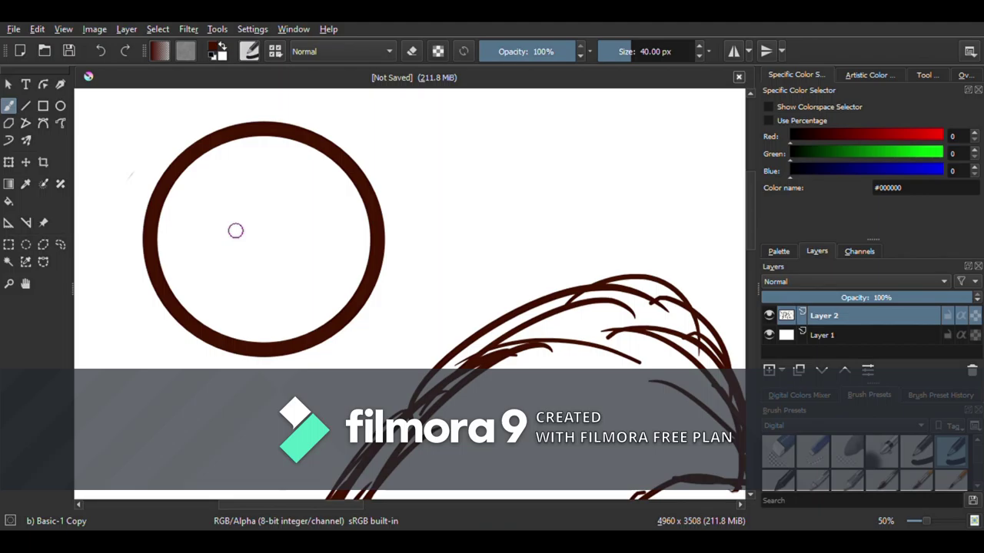
pyautogui.click(779, 251)
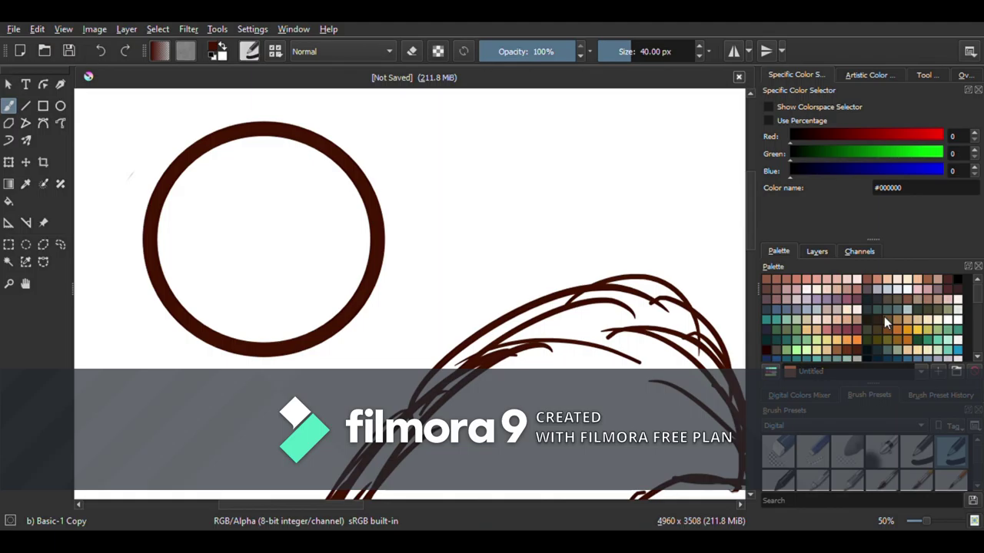
pyautogui.click(881, 452)
pyautogui.click(929, 293)
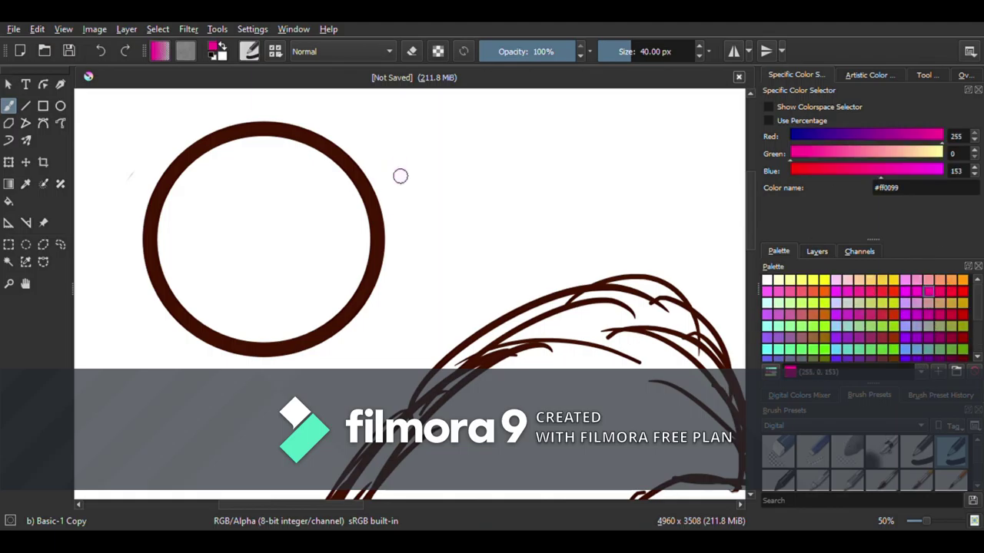
pyautogui.moveTo(190, 220)
pyautogui.mouseDown()
pyautogui.moveTo(233, 191)
pyautogui.moveTo(286, 204)
pyautogui.moveTo(238, 219)
pyautogui.moveTo(262, 213)
pyautogui.moveTo(246, 257)
pyautogui.moveTo(219, 276)
pyautogui.moveTo(285, 259)
pyautogui.moveTo(230, 250)
pyautogui.mouseUp()
pyautogui.click(100, 52)
pyautogui.click(100, 52)
pyautogui.click(100, 53)
pyautogui.click(100, 54)
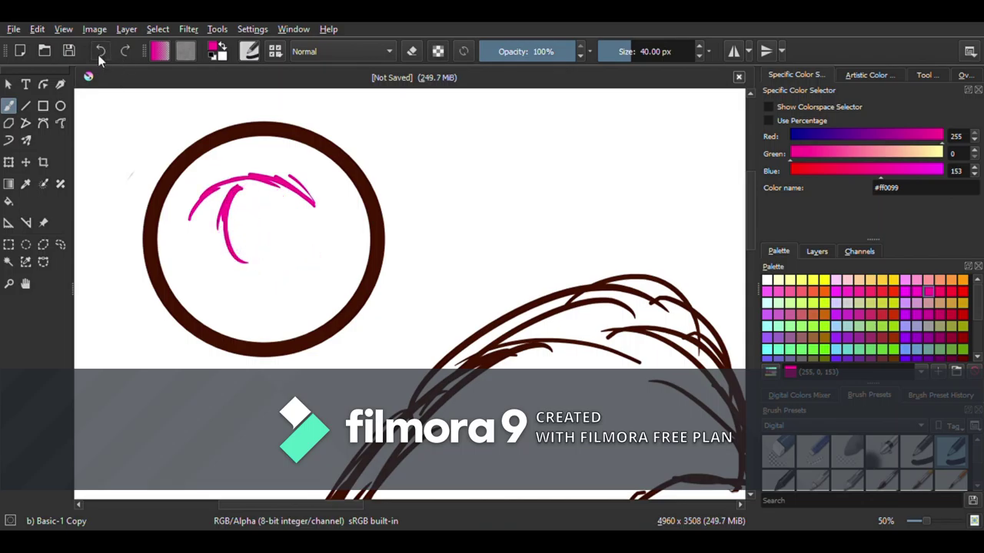
pyautogui.click(100, 55)
pyautogui.click(100, 56)
pyautogui.click(100, 56)
# Shade the inner edge of the circle with muted purple #a595b6
pyautogui.click(785, 396)
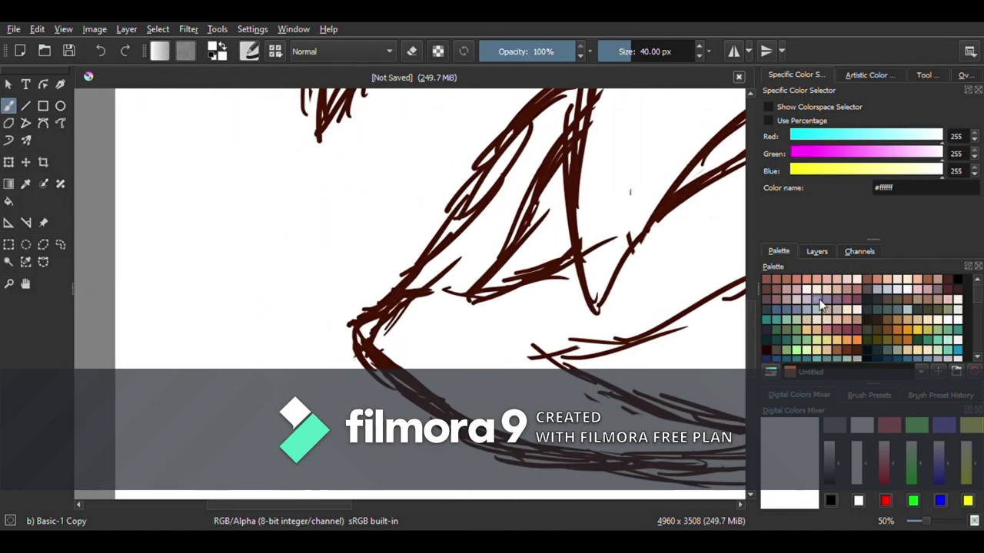
pyautogui.click(818, 306)
pyautogui.moveTo(270, 315); pyautogui.dragTo(221, 193)
pyautogui.moveTo(217, 236); pyautogui.dragTo(295, 137)
pyautogui.moveTo(260, 144); pyautogui.dragTo(348, 138)
pyautogui.moveTo(219, 229); pyautogui.dragTo(328, 323)
pyautogui.moveTo(267, 320); pyautogui.dragTo(387, 295)
pyautogui.moveTo(281, 330)
pyautogui.mouseDown()
pyautogui.moveTo(395, 304)
pyautogui.moveTo(227, 192)
pyautogui.moveTo(246, 230)
pyautogui.moveTo(323, 300)
pyautogui.moveTo(252, 197)
pyautogui.mouseUp()
# Add a light purple cloud band beside the circle and switch to the Bristles-3 Large Smooth brush
pyautogui.moveTo(926, 522); pyautogui.dragTo(919, 522)
pyautogui.moveTo(454, 505); pyautogui.dragTo(504, 505)
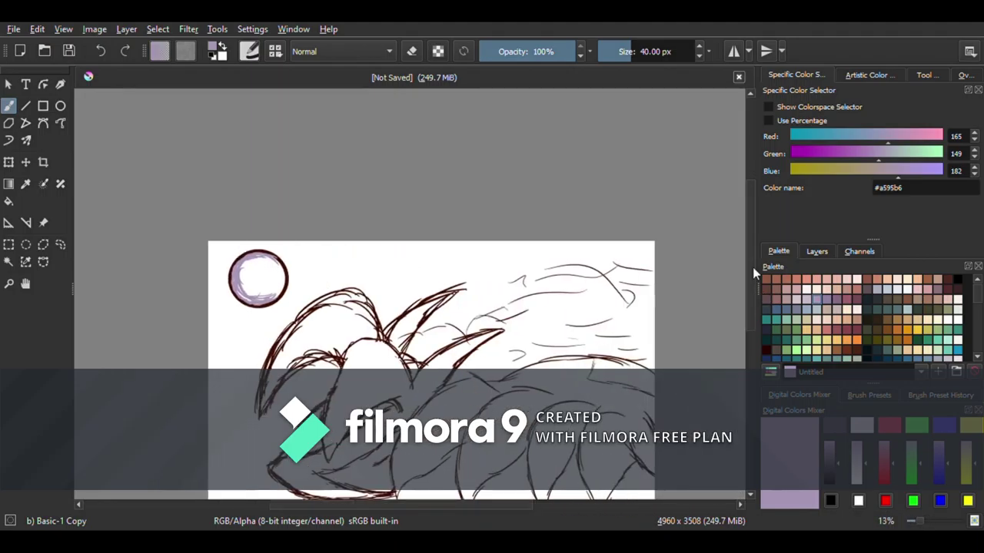
pyautogui.moveTo(752, 271); pyautogui.dragTo(751, 306)
pyautogui.moveTo(323, 162)
pyautogui.mouseDown()
pyautogui.moveTo(437, 156)
pyautogui.moveTo(362, 166)
pyautogui.moveTo(428, 151)
pyautogui.moveTo(455, 164)
pyautogui.moveTo(473, 160)
pyautogui.mouseUp()
pyautogui.click(869, 395)
pyautogui.click(917, 452)
# Shade along the outside of the snout's front and tip in light purple with the 110 px bristle brush
pyautogui.moveTo(919, 522); pyautogui.dragTo(924, 522)
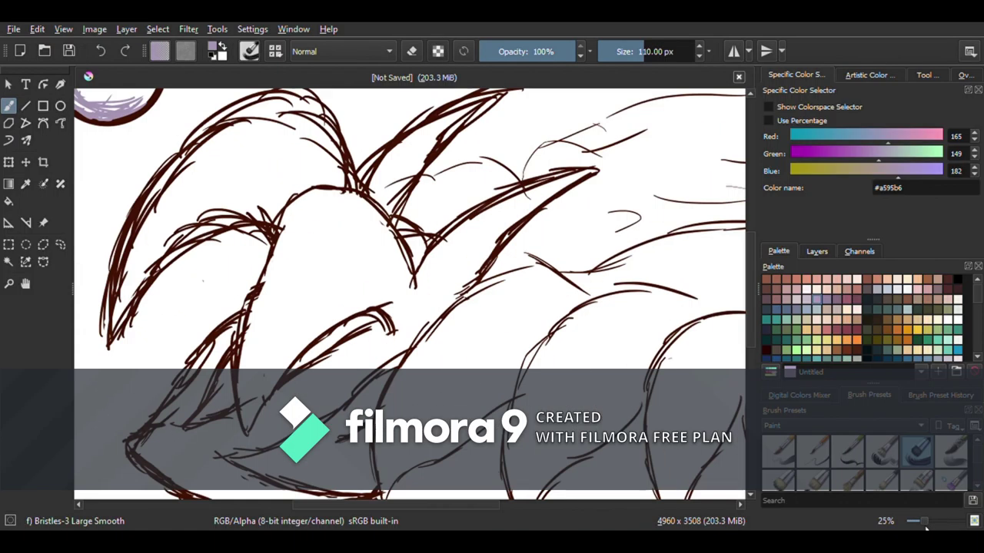
pyautogui.moveTo(373, 506); pyautogui.dragTo(322, 507)
pyautogui.moveTo(750, 290); pyautogui.dragTo(750, 321)
pyautogui.moveTo(351, 401)
pyautogui.mouseDown()
pyautogui.moveTo(320, 290)
pyautogui.moveTo(406, 206)
pyautogui.mouseUp()
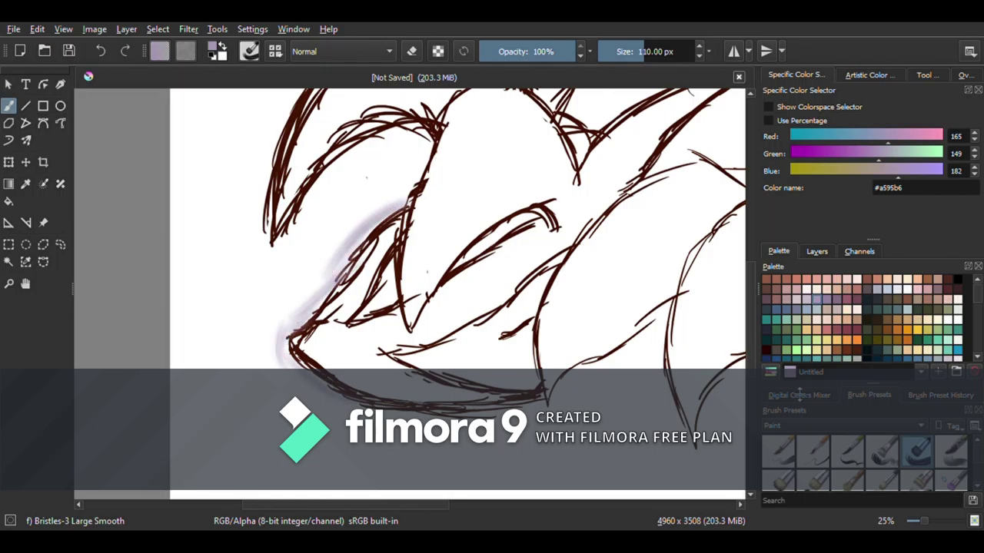
# Shade around the large horn and the area between horn and snout in darker mauve #836981
pyautogui.click(836, 300)
pyautogui.moveTo(324, 392)
pyautogui.mouseDown()
pyautogui.moveTo(288, 280)
pyautogui.moveTo(326, 199)
pyautogui.moveTo(391, 163)
pyautogui.moveTo(335, 271)
pyautogui.mouseUp()
pyautogui.moveTo(258, 261); pyautogui.dragTo(287, 106)
pyautogui.moveTo(750, 291); pyautogui.dragTo(750, 264)
pyautogui.moveTo(348, 131)
pyautogui.mouseDown()
pyautogui.moveTo(301, 176)
pyautogui.moveTo(271, 346)
pyautogui.moveTo(375, 307)
pyautogui.moveTo(332, 369)
pyautogui.mouseUp()
# Shade below the lower jaw and in the first gaps between the lower body segments in mauve
pyautogui.scroll(-5, 738, 296)
pyautogui.moveTo(358, 301)
pyautogui.mouseDown()
pyautogui.moveTo(592, 259)
pyautogui.moveTo(685, 330)
pyautogui.moveTo(636, 263)
pyautogui.moveTo(568, 274)
pyautogui.moveTo(614, 259)
pyautogui.mouseUp()
pyautogui.moveTo(415, 506); pyautogui.dragTo(516, 506)
pyautogui.moveTo(371, 328); pyautogui.dragTo(421, 249)
pyautogui.moveTo(518, 333)
pyautogui.mouseDown()
pyautogui.moveTo(459, 239)
pyautogui.moveTo(463, 254)
pyautogui.mouseUp()
# Clean up the purple shading inside the circle with the eraser set to 376.06 px
pyautogui.moveTo(453, 505); pyautogui.dragTo(357, 505)
pyautogui.moveTo(751, 341); pyautogui.dragTo(752, 205)
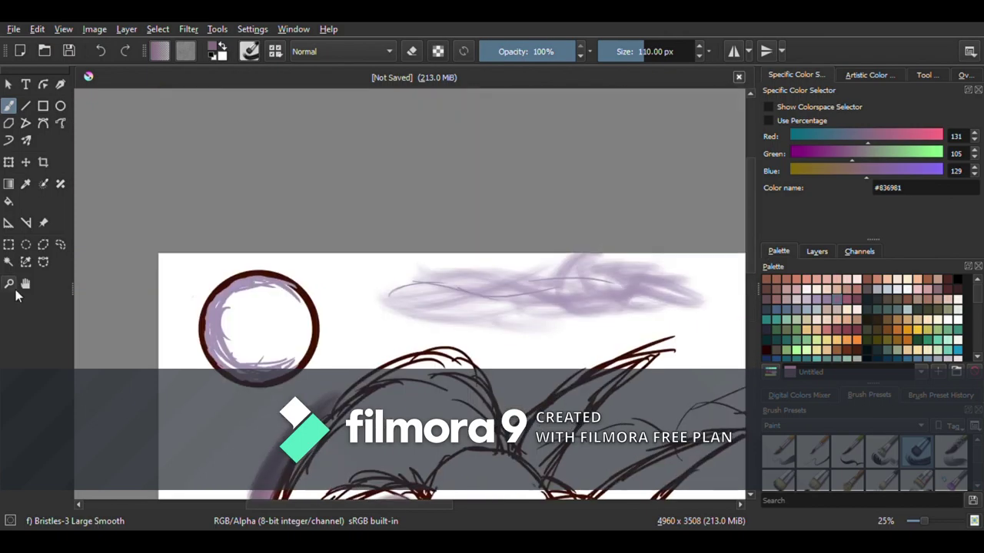
pyautogui.press('/')
pyautogui.click(666, 51)
pyautogui.moveTo(298, 323)
pyautogui.mouseDown()
pyautogui.moveTo(235, 320)
pyautogui.moveTo(230, 306)
pyautogui.mouseUp()
# Shade the remaining gaps between the lower body segments and touch up around the upper spike in mauve
pyautogui.moveTo(353, 505); pyautogui.dragTo(438, 505)
pyautogui.moveTo(751, 215); pyautogui.dragTo(752, 335)
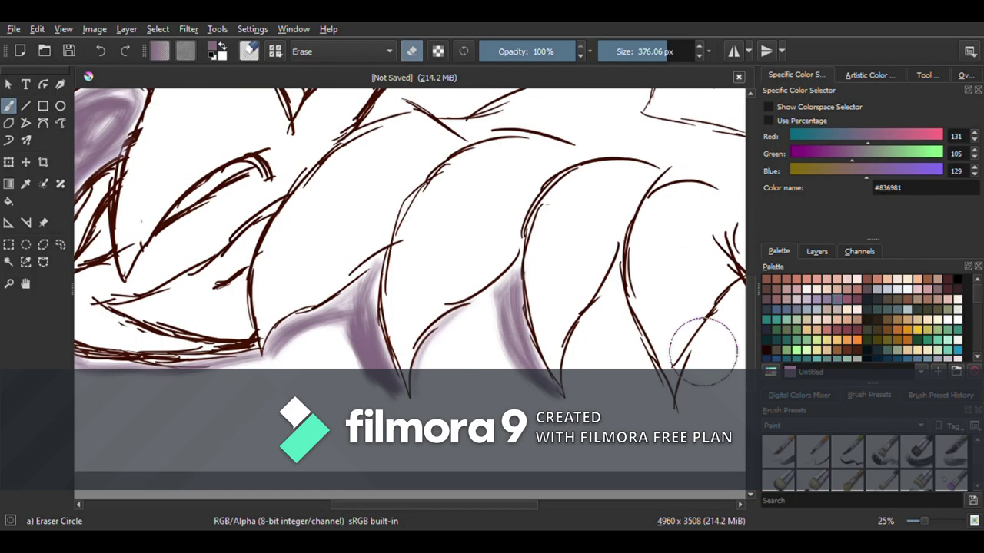
pyautogui.press('/')
pyautogui.moveTo(505, 280)
pyautogui.mouseDown()
pyautogui.moveTo(435, 341)
pyautogui.moveTo(403, 407)
pyautogui.mouseUp()
pyautogui.hscroll(3, 403, 407)
pyautogui.moveTo(338, 380)
pyautogui.mouseDown()
pyautogui.moveTo(352, 329)
pyautogui.moveTo(398, 365)
pyautogui.moveTo(388, 300)
pyautogui.moveTo(427, 396)
pyautogui.moveTo(491, 296)
pyautogui.moveTo(550, 324)
pyautogui.moveTo(430, 403)
pyautogui.mouseUp()
pyautogui.moveTo(445, 505); pyautogui.dragTo(315, 504)
pyautogui.moveTo(752, 329); pyautogui.dragTo(752, 251)
pyautogui.moveTo(522, 215)
pyautogui.mouseDown()
pyautogui.moveTo(423, 272)
pyautogui.moveTo(494, 234)
pyautogui.mouseUp()
# On Layer 1, shade the edges of the first body segment behind the head in dark grey #2c2c2c
pyautogui.moveTo(363, 506)
pyautogui.mouseDown()
pyautogui.moveTo(458, 507)
pyautogui.moveTo(386, 505)
pyautogui.mouseUp()
pyautogui.moveTo(750, 265); pyautogui.dragTo(750, 327)
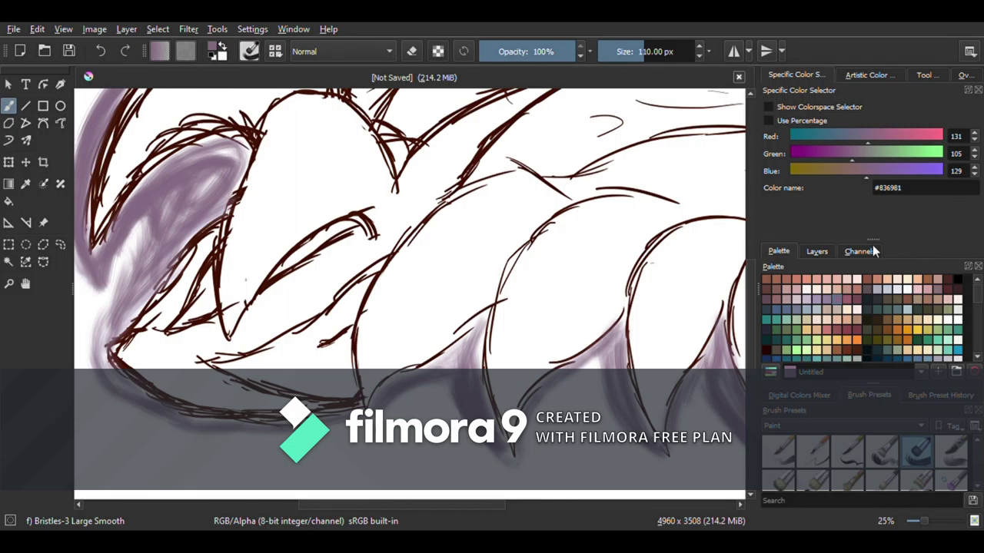
pyautogui.click(957, 279)
pyautogui.click(814, 252)
pyautogui.click(828, 335)
pyautogui.click(779, 251)
pyautogui.click(805, 398)
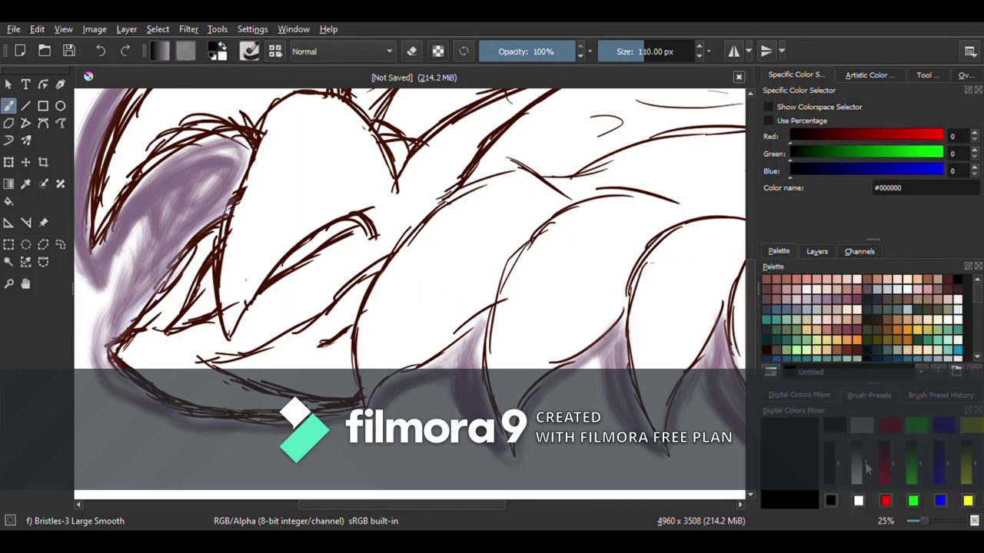
pyautogui.click(861, 426)
pyautogui.click(833, 429)
pyautogui.moveTo(368, 375)
pyautogui.mouseDown()
pyautogui.moveTo(488, 184)
pyautogui.moveTo(542, 223)
pyautogui.moveTo(430, 341)
pyautogui.mouseUp()
pyautogui.click(817, 251)
pyautogui.click(779, 251)
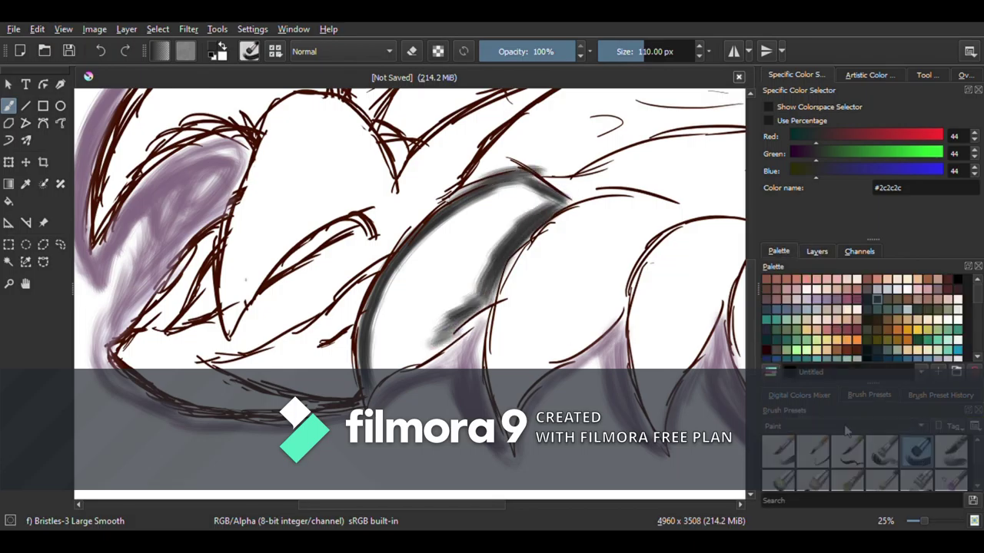
# Fill the first body segment with solid dark grey #2c2c2c using the Basic-1 Copy brush, enlarged to 400.05 px
pyautogui.press('/')
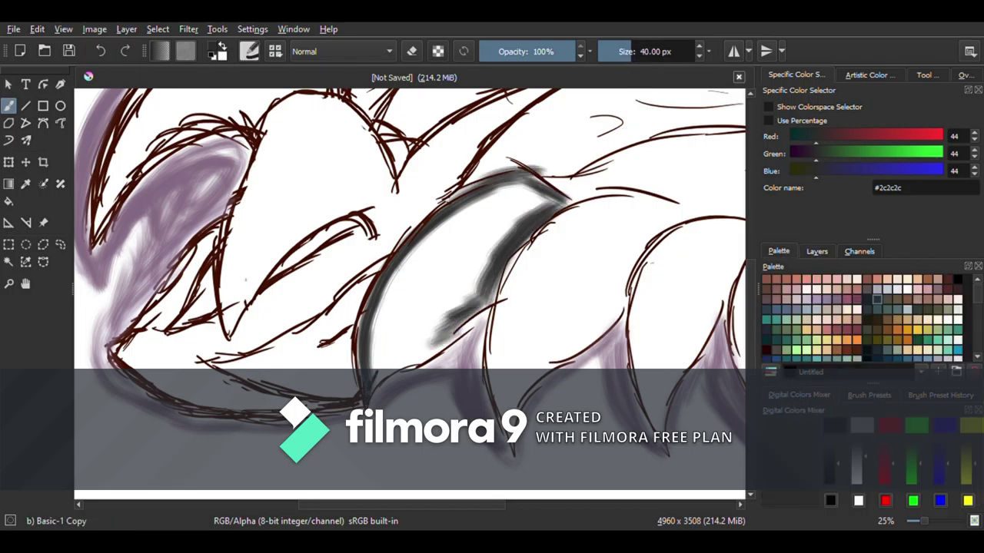
pyautogui.moveTo(438, 278); pyautogui.dragTo(371, 384)
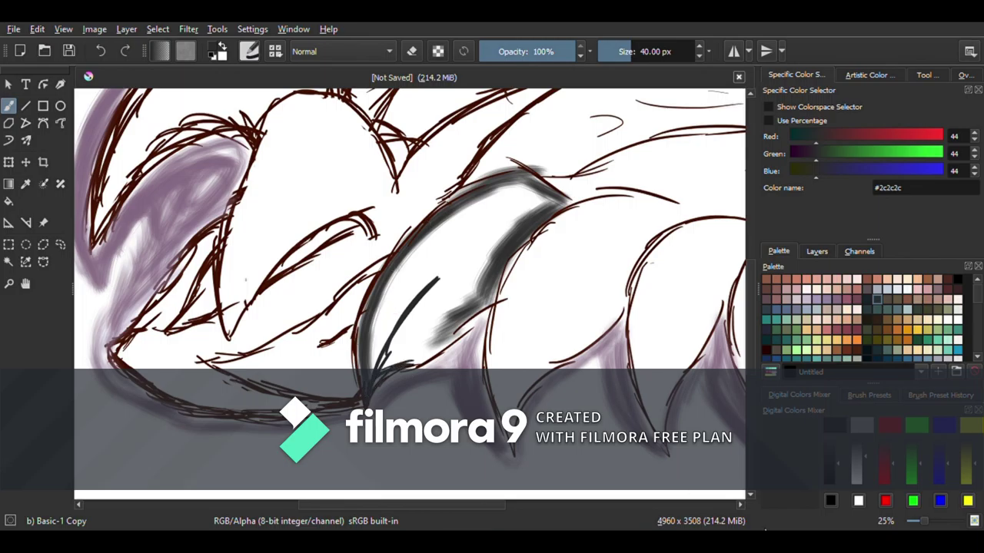
pyautogui.moveTo(433, 263)
pyautogui.mouseDown()
pyautogui.moveTo(511, 238)
pyautogui.moveTo(415, 271)
pyautogui.moveTo(377, 318)
pyautogui.moveTo(426, 330)
pyautogui.moveTo(401, 341)
pyautogui.moveTo(505, 351)
pyautogui.moveTo(560, 193)
pyautogui.mouseUp()
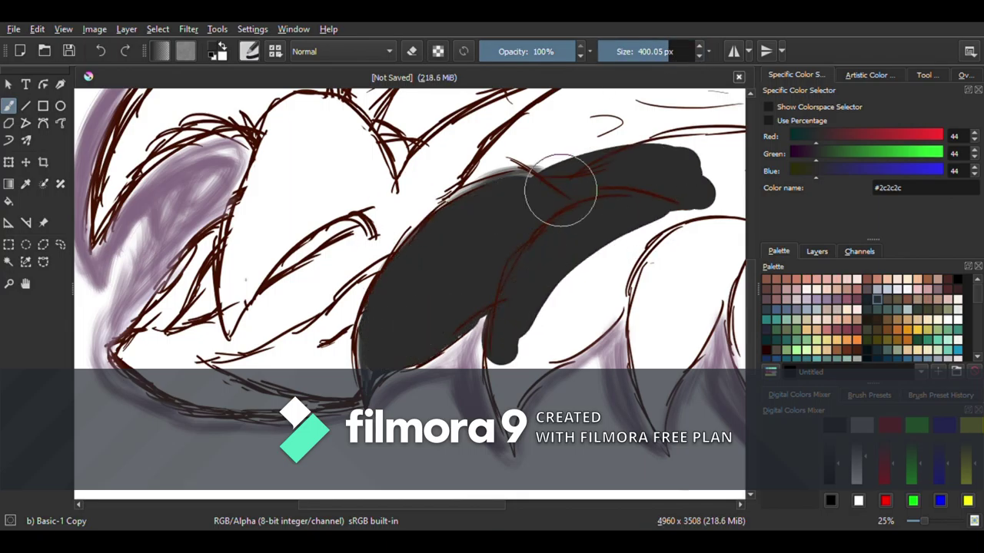
# Fill the remaining body segments and the adjoining part of the back in dark grey
pyautogui.moveTo(432, 505); pyautogui.dragTo(489, 505)
pyautogui.moveTo(377, 311)
pyautogui.mouseDown()
pyautogui.moveTo(491, 228)
pyautogui.moveTo(636, 207)
pyautogui.moveTo(659, 272)
pyautogui.moveTo(604, 222)
pyautogui.moveTo(561, 361)
pyautogui.moveTo(606, 334)
pyautogui.moveTo(619, 350)
pyautogui.moveTo(608, 386)
pyautogui.mouseUp()
pyautogui.click(656, 52)
pyautogui.moveTo(478, 269)
pyautogui.mouseDown()
pyautogui.moveTo(468, 370)
pyautogui.moveTo(424, 300)
pyautogui.moveTo(338, 381)
pyautogui.moveTo(425, 261)
pyautogui.moveTo(488, 380)
pyautogui.moveTo(523, 321)
pyautogui.moveTo(593, 386)
pyautogui.moveTo(652, 313)
pyautogui.moveTo(594, 259)
pyautogui.moveTo(637, 192)
pyautogui.moveTo(512, 141)
pyautogui.moveTo(485, 149)
pyautogui.mouseUp()
# Fill the pointed lower tips and edges of the body segments in dark grey with a 74.64 px brush
pyautogui.click(638, 52)
pyautogui.moveTo(459, 395); pyautogui.dragTo(483, 430)
pyautogui.moveTo(320, 394)
pyautogui.mouseDown()
pyautogui.moveTo(331, 452)
pyautogui.moveTo(354, 389)
pyautogui.moveTo(452, 302)
pyautogui.mouseUp()
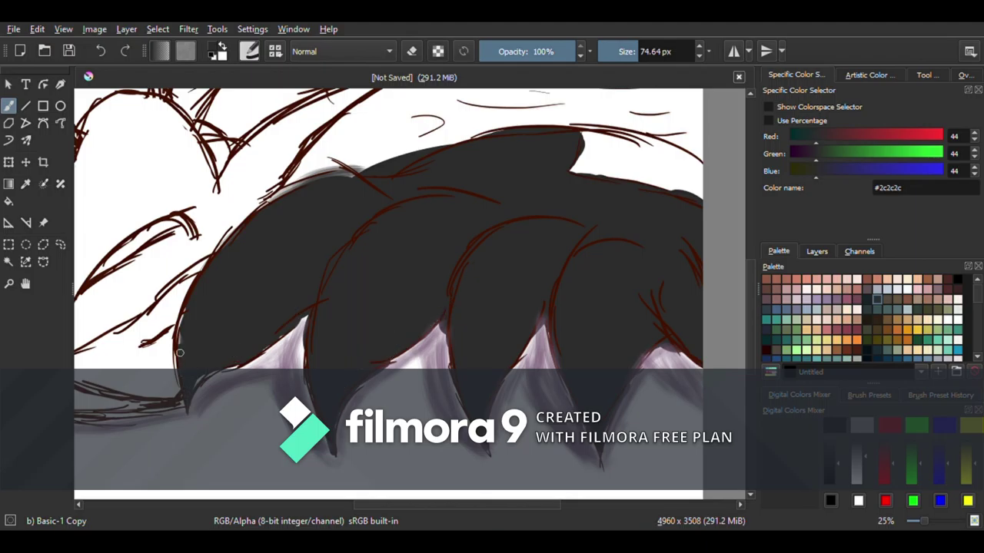
pyautogui.moveTo(226, 365); pyautogui.dragTo(293, 332)
pyautogui.moveTo(310, 379); pyautogui.dragTo(311, 401)
# Fill the tip of the snout, the lower jaw and the front edge of the muzzle in dark grey
pyautogui.moveTo(401, 505); pyautogui.dragTo(333, 501)
pyautogui.moveTo(160, 351)
pyautogui.mouseDown()
pyautogui.moveTo(243, 402)
pyautogui.moveTo(219, 379)
pyautogui.mouseUp()
pyautogui.moveTo(198, 329)
pyautogui.mouseDown()
pyautogui.moveTo(226, 301)
pyautogui.moveTo(206, 286)
pyautogui.moveTo(175, 346)
pyautogui.moveTo(189, 367)
pyautogui.moveTo(189, 332)
pyautogui.mouseUp()
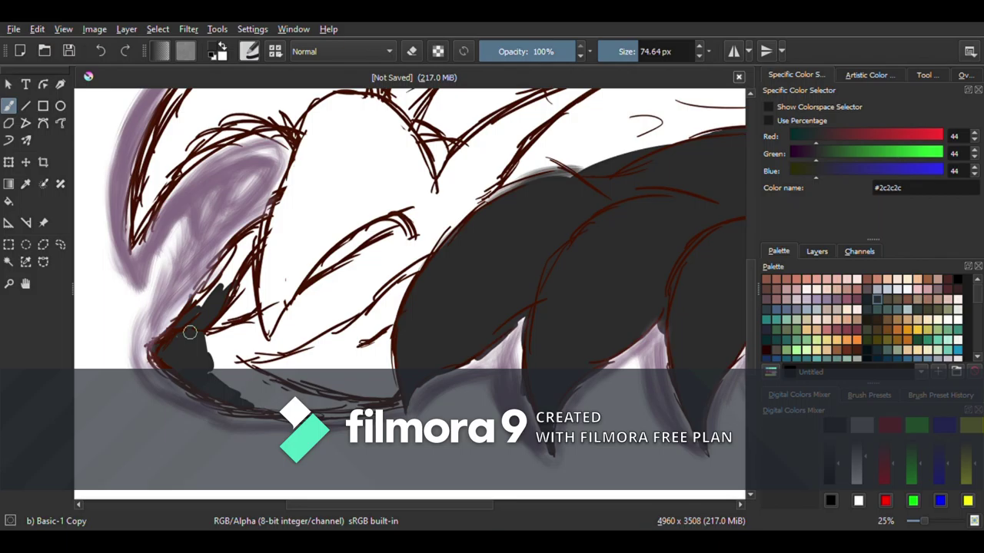
pyautogui.moveTo(224, 286); pyautogui.dragTo(256, 232)
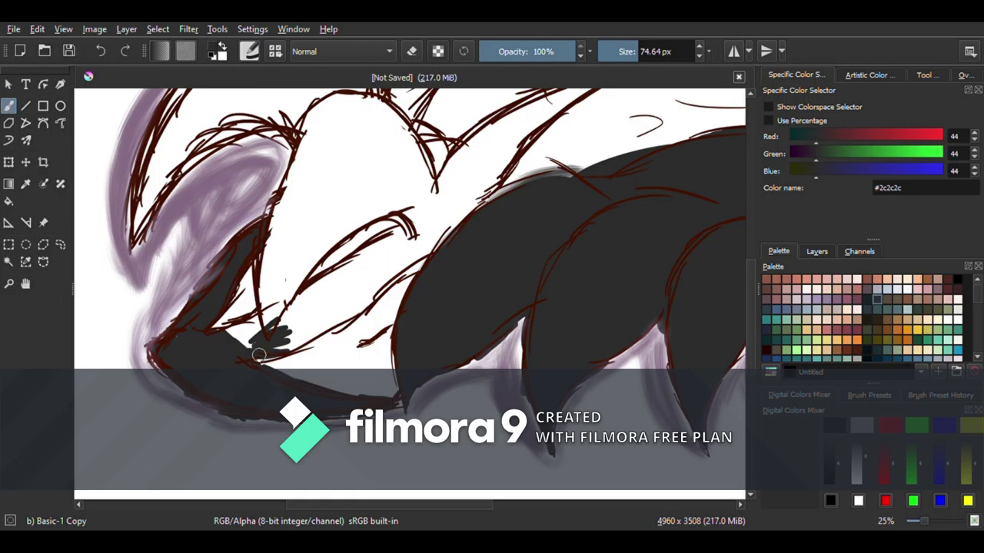
# Fill the muzzle around the fang and the area along the upper edge of the mouth in dark grey
pyautogui.moveTo(924, 522); pyautogui.dragTo(932, 521)
pyautogui.moveTo(396, 505); pyautogui.dragTo(315, 513)
pyautogui.moveTo(751, 355); pyautogui.dragTo(737, 373)
pyautogui.moveTo(416, 390)
pyautogui.mouseDown()
pyautogui.moveTo(358, 379)
pyautogui.moveTo(380, 272)
pyautogui.moveTo(164, 346)
pyautogui.mouseUp()
pyautogui.moveTo(935, 522); pyautogui.dragTo(934, 523)
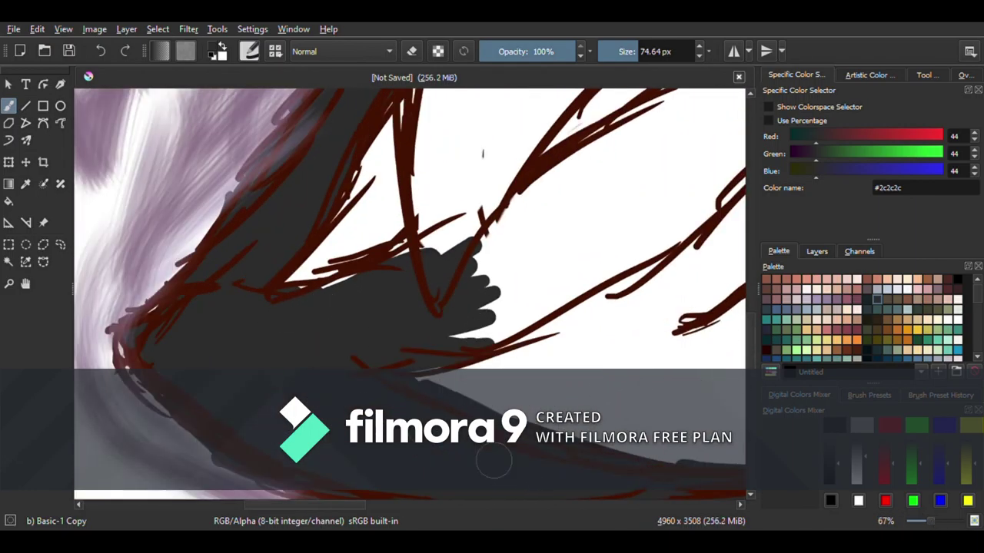
pyautogui.moveTo(469, 327)
pyautogui.mouseDown()
pyautogui.moveTo(508, 321)
pyautogui.moveTo(560, 280)
pyautogui.mouseUp()
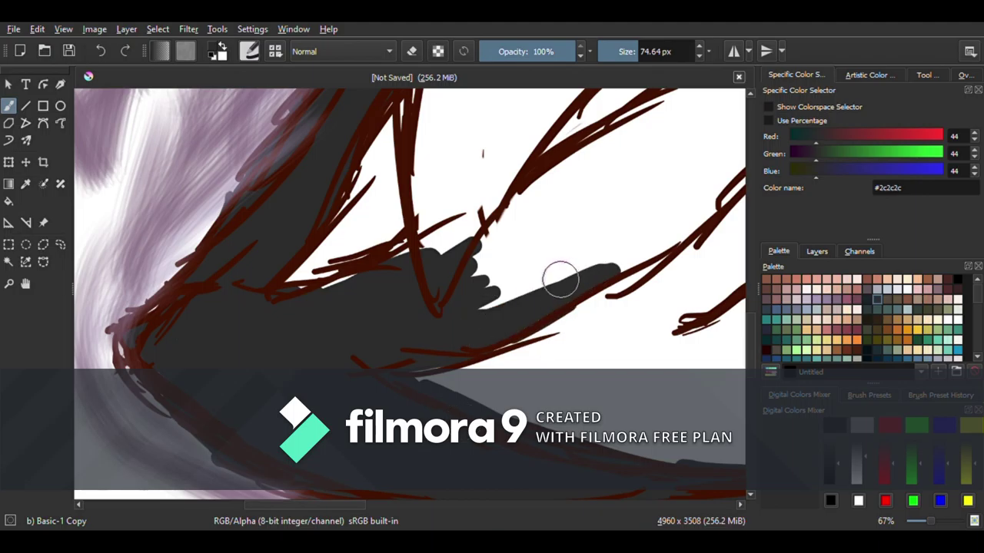
pyautogui.moveTo(506, 305)
pyautogui.mouseDown()
pyautogui.moveTo(565, 243)
pyautogui.moveTo(624, 226)
pyautogui.moveTo(547, 275)
pyautogui.moveTo(602, 272)
pyautogui.moveTo(681, 222)
pyautogui.moveTo(644, 250)
pyautogui.moveTo(480, 289)
pyautogui.moveTo(452, 269)
pyautogui.moveTo(511, 201)
pyautogui.moveTo(424, 264)
pyautogui.moveTo(430, 119)
pyautogui.moveTo(455, 209)
pyautogui.moveTo(491, 187)
pyautogui.moveTo(516, 154)
pyautogui.mouseUp()
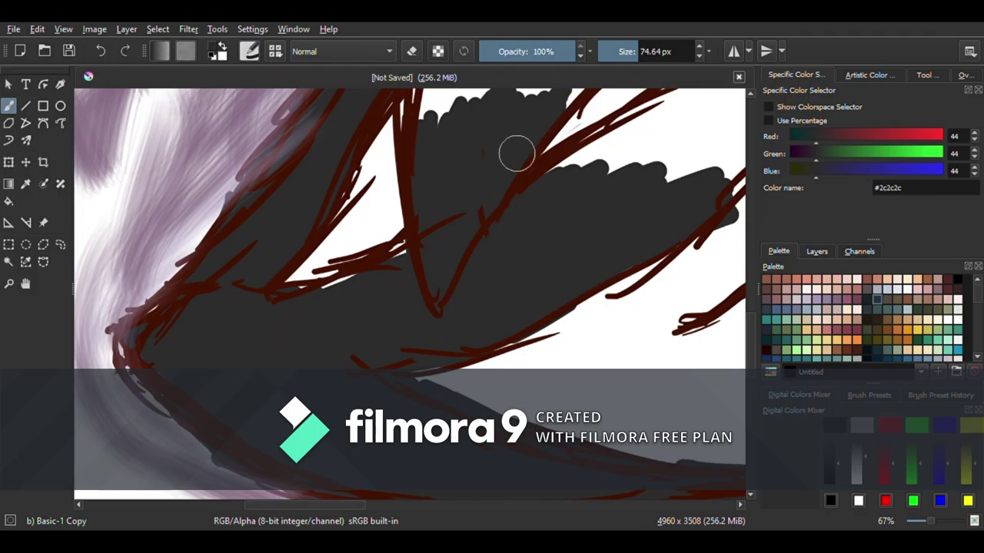
# Fill the cheek below and around the eye outline in dark grey
pyautogui.moveTo(349, 505); pyautogui.dragTo(412, 505)
pyautogui.moveTo(752, 348); pyautogui.dragTo(754, 309)
pyautogui.moveTo(380, 416)
pyautogui.mouseDown()
pyautogui.moveTo(352, 438)
pyautogui.moveTo(499, 352)
pyautogui.moveTo(422, 384)
pyautogui.moveTo(389, 378)
pyautogui.moveTo(389, 302)
pyautogui.mouseUp()
pyautogui.moveTo(319, 368)
pyautogui.mouseDown()
pyautogui.moveTo(224, 420)
pyautogui.moveTo(342, 386)
pyautogui.mouseUp()
# Fill the rear horn from its base behind the eye up to its tip in dark grey
pyautogui.moveTo(399, 505); pyautogui.dragTo(422, 505)
pyautogui.moveTo(752, 319); pyautogui.dragTo(752, 290)
pyautogui.moveTo(450, 407)
pyautogui.mouseDown()
pyautogui.moveTo(435, 488)
pyautogui.moveTo(555, 351)
pyautogui.moveTo(602, 256)
pyautogui.moveTo(438, 400)
pyautogui.moveTo(361, 415)
pyautogui.moveTo(292, 403)
pyautogui.moveTo(463, 278)
pyautogui.mouseUp()
pyautogui.hscroll(3, 390, 502)
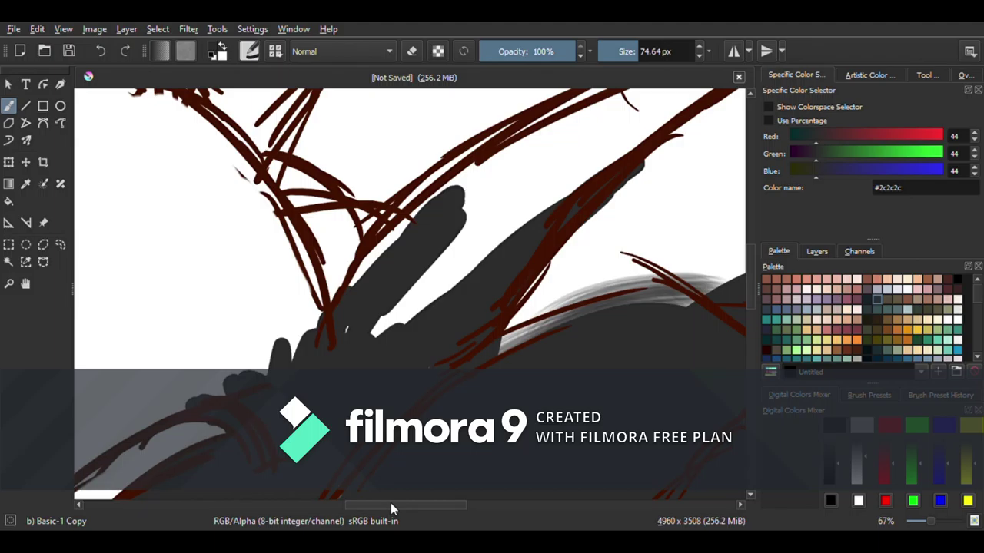
pyautogui.moveTo(370, 331)
pyautogui.mouseDown()
pyautogui.moveTo(520, 213)
pyautogui.moveTo(441, 257)
pyautogui.moveTo(381, 262)
pyautogui.moveTo(384, 241)
pyautogui.moveTo(545, 141)
pyautogui.moveTo(484, 256)
pyautogui.moveTo(643, 132)
pyautogui.moveTo(610, 119)
pyautogui.moveTo(523, 133)
pyautogui.mouseUp()
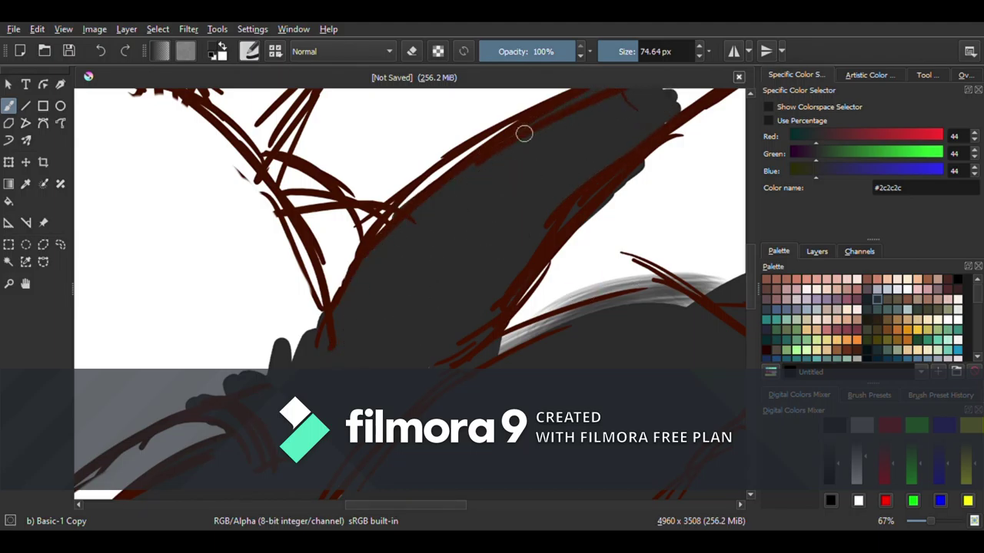
pyautogui.moveTo(365, 505); pyautogui.dragTo(405, 505)
pyautogui.moveTo(750, 277); pyautogui.dragTo(750, 229)
pyautogui.moveTo(427, 382)
pyautogui.mouseDown()
pyautogui.moveTo(468, 356)
pyautogui.moveTo(515, 367)
pyautogui.mouseUp()
# Fill the forehead and rounded top of the head in dark grey, continuing into the base of the middle horn
pyautogui.moveTo(414, 505); pyautogui.dragTo(336, 505)
pyautogui.moveTo(750, 246); pyautogui.dragTo(740, 332)
pyautogui.moveTo(369, 505); pyautogui.dragTo(331, 505)
pyautogui.moveTo(421, 283)
pyautogui.mouseDown()
pyautogui.moveTo(470, 235)
pyautogui.moveTo(427, 286)
pyautogui.moveTo(446, 277)
pyautogui.moveTo(328, 330)
pyautogui.moveTo(292, 288)
pyautogui.moveTo(349, 174)
pyautogui.moveTo(553, 138)
pyautogui.moveTo(683, 149)
pyautogui.moveTo(560, 110)
pyautogui.mouseUp()
pyautogui.scroll(3, 348, 330)
pyautogui.moveTo(348, 330)
pyautogui.mouseDown()
pyautogui.moveTo(330, 361)
pyautogui.moveTo(527, 162)
pyautogui.moveTo(543, 176)
pyautogui.moveTo(490, 272)
pyautogui.moveTo(610, 241)
pyautogui.moveTo(635, 285)
pyautogui.moveTo(735, 290)
pyautogui.mouseUp()
pyautogui.moveTo(353, 504); pyautogui.dragTo(394, 505)
pyautogui.moveTo(751, 306); pyautogui.dragTo(752, 299)
pyautogui.scroll(3, 752, 304)
pyautogui.moveTo(500, 392)
pyautogui.mouseDown()
pyautogui.moveTo(418, 274)
pyautogui.moveTo(515, 151)
pyautogui.moveTo(149, 376)
pyautogui.moveTo(223, 285)
pyautogui.moveTo(310, 285)
pyautogui.moveTo(335, 193)
pyautogui.moveTo(350, 274)
pyautogui.mouseUp()
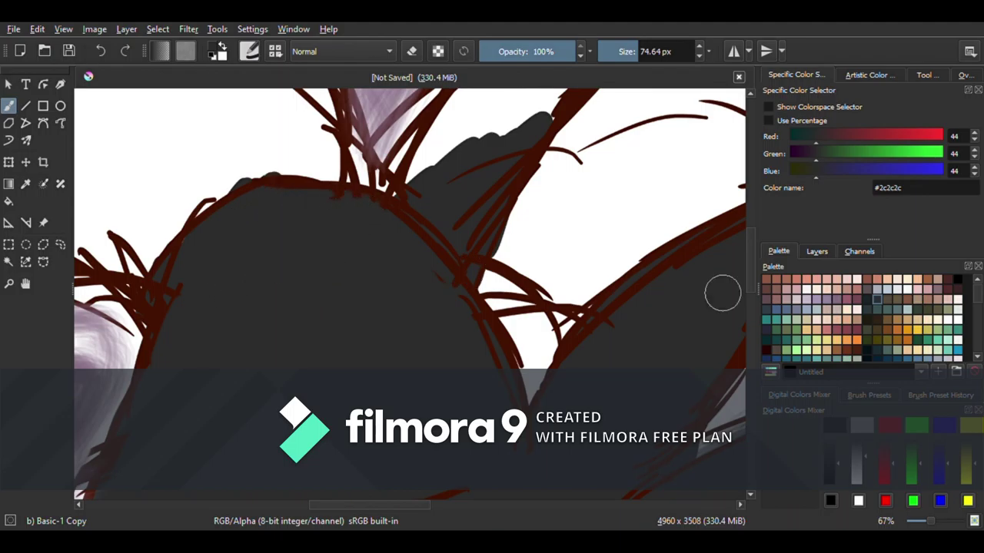
# Fill the middle horn up to its tip in dark grey
pyautogui.moveTo(751, 279); pyautogui.dragTo(751, 246)
pyautogui.moveTo(366, 505); pyautogui.dragTo(394, 505)
pyautogui.moveTo(353, 330)
pyautogui.mouseDown()
pyautogui.moveTo(523, 180)
pyautogui.moveTo(391, 242)
pyautogui.moveTo(288, 333)
pyautogui.moveTo(496, 194)
pyautogui.mouseUp()
# Fill the base and upper part of the large curved front horn in dark grey
pyautogui.moveTo(424, 505); pyautogui.dragTo(337, 507)
pyautogui.moveTo(750, 231)
pyautogui.mouseDown()
pyautogui.moveTo(744, 294)
pyautogui.moveTo(747, 234)
pyautogui.mouseUp()
pyautogui.moveTo(644, 315)
pyautogui.mouseDown()
pyautogui.moveTo(687, 346)
pyautogui.moveTo(483, 115)
pyautogui.moveTo(415, 137)
pyautogui.mouseUp()
pyautogui.click(663, 52)
pyautogui.moveTo(577, 245)
pyautogui.mouseDown()
pyautogui.moveTo(514, 300)
pyautogui.moveTo(537, 162)
pyautogui.moveTo(317, 394)
pyautogui.moveTo(400, 308)
pyautogui.moveTo(496, 246)
pyautogui.moveTo(575, 165)
pyautogui.moveTo(621, 321)
pyautogui.mouseUp()
# Fill the rest of the large front horn along its outer and inner edges in dark grey with a 70.71 px brush
pyautogui.moveTo(333, 505); pyautogui.dragTo(285, 505)
pyautogui.click(643, 52)
pyautogui.moveTo(750, 236); pyautogui.dragTo(734, 291)
pyautogui.click(638, 52)
pyautogui.moveTo(338, 384)
pyautogui.mouseDown()
pyautogui.moveTo(358, 323)
pyautogui.moveTo(441, 226)
pyautogui.moveTo(382, 184)
pyautogui.moveTo(546, 122)
pyautogui.moveTo(635, 116)
pyautogui.moveTo(733, 172)
pyautogui.mouseUp()
pyautogui.moveTo(753, 279); pyautogui.dragTo(753, 243)
pyautogui.moveTo(476, 307)
pyautogui.mouseDown()
pyautogui.moveTo(428, 314)
pyautogui.moveTo(385, 366)
pyautogui.moveTo(452, 215)
pyautogui.moveTo(420, 240)
pyautogui.mouseUp()
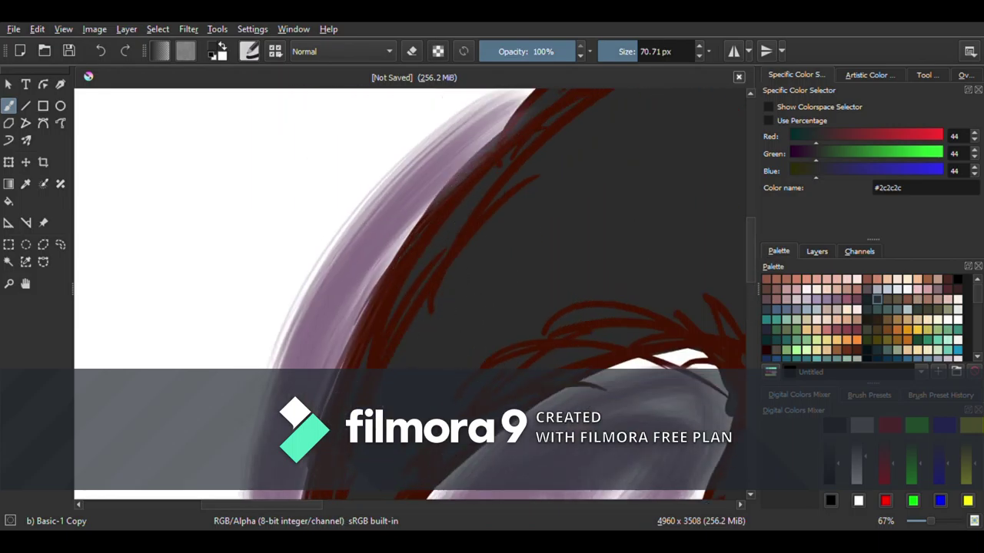
# Paint the areas between and behind the middle and rear horns in light grey #c9d3d7
pyautogui.scroll(-3, 310, 298)
pyautogui.moveTo(384, 505); pyautogui.dragTo(446, 506)
pyautogui.moveTo(753, 293)
pyautogui.mouseDown()
pyautogui.moveTo(753, 350)
pyautogui.moveTo(752, 300)
pyautogui.mouseUp()
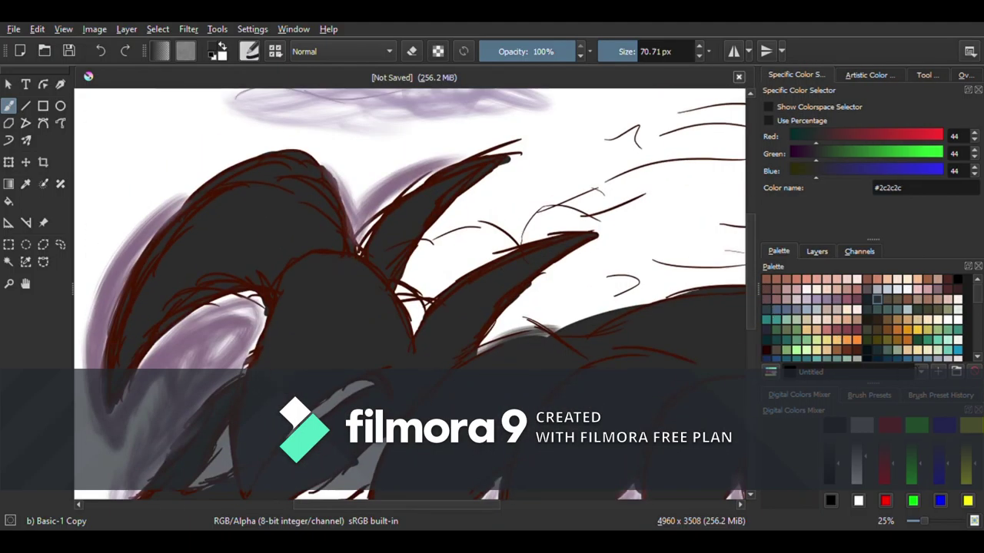
pyautogui.click(832, 326)
pyautogui.click(862, 426)
pyautogui.moveTo(514, 302)
pyautogui.mouseDown()
pyautogui.moveTo(601, 300)
pyautogui.moveTo(607, 264)
pyautogui.moveTo(581, 260)
pyautogui.mouseUp()
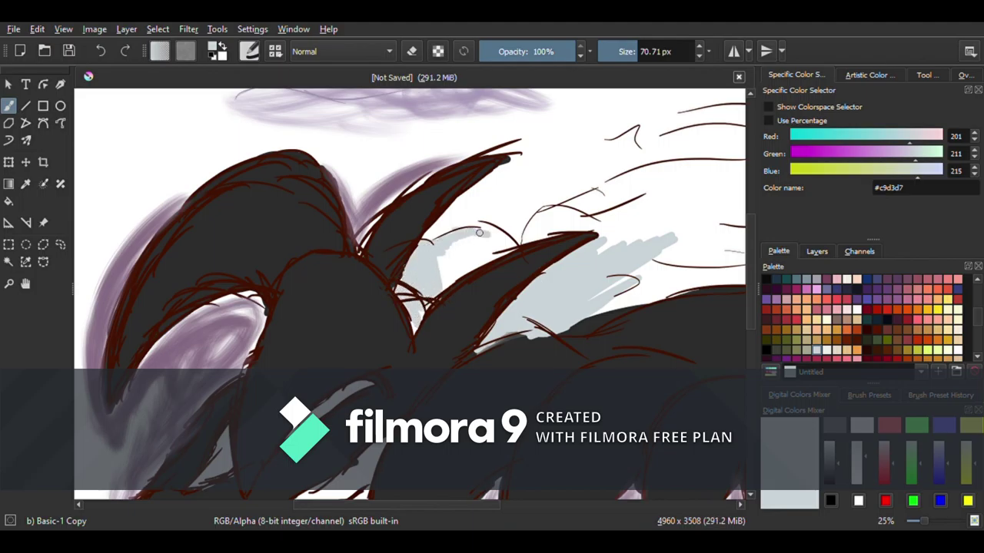
pyautogui.moveTo(438, 282)
pyautogui.mouseDown()
pyautogui.moveTo(457, 246)
pyautogui.moveTo(480, 258)
pyautogui.mouseUp()
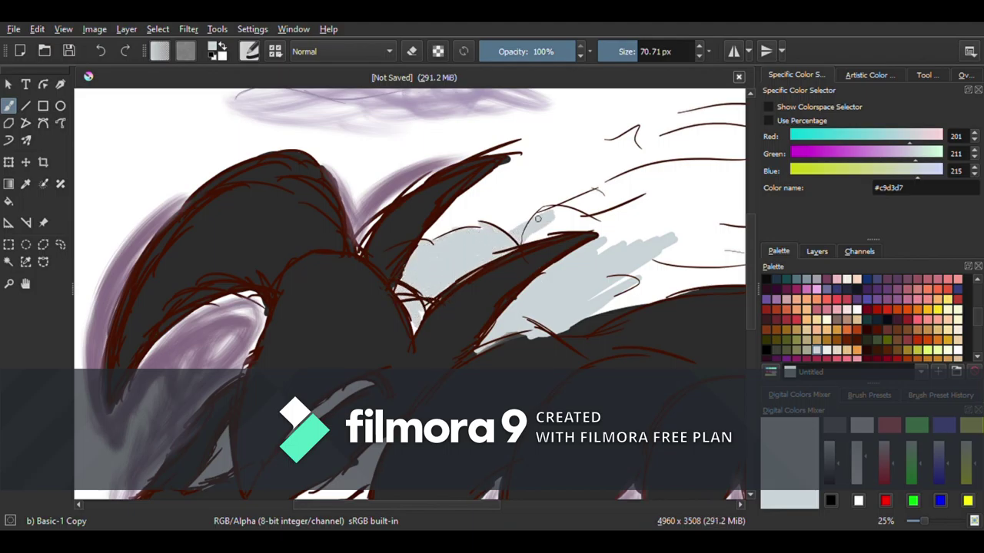
pyautogui.moveTo(538, 219); pyautogui.dragTo(474, 262)
# Fill the flowing mane above the back in light grey with the brush enlarged to 734.49 px
pyautogui.moveTo(397, 505); pyautogui.dragTo(459, 505)
pyautogui.moveTo(750, 271); pyautogui.dragTo(750, 253)
pyautogui.click(683, 51)
pyautogui.moveTo(665, 235)
pyautogui.mouseDown()
pyautogui.moveTo(697, 350)
pyautogui.moveTo(646, 321)
pyautogui.moveTo(549, 307)
pyautogui.moveTo(407, 323)
pyautogui.moveTo(653, 219)
pyautogui.moveTo(429, 221)
pyautogui.mouseUp()
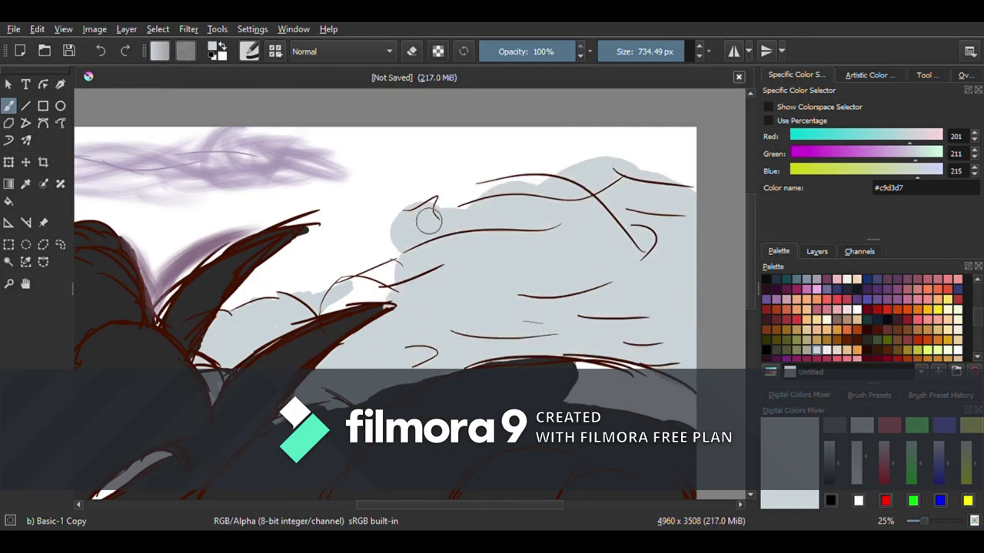
# Switch to the Bristles-3 Large Smooth brush and stroke along the front and upper edges of the mane
pyautogui.click(869, 395)
pyautogui.scroll(-2, 893, 463)
pyautogui.click(893, 457)
pyautogui.click(798, 395)
pyautogui.moveTo(350, 294)
pyautogui.mouseDown()
pyautogui.moveTo(384, 276)
pyautogui.moveTo(329, 286)
pyautogui.mouseUp()
pyautogui.moveTo(329, 286)
pyautogui.mouseDown()
pyautogui.moveTo(385, 229)
pyautogui.moveTo(648, 180)
pyautogui.mouseUp()
pyautogui.moveTo(263, 310)
pyautogui.mouseDown()
pyautogui.moveTo(338, 281)
pyautogui.moveTo(390, 245)
pyautogui.mouseUp()
# Shade the mane with flowing strokes in medium grey #626769 along its folds and lower edge
pyautogui.click(836, 425)
pyautogui.moveTo(450, 281); pyautogui.dragTo(544, 266)
pyautogui.moveTo(493, 307); pyautogui.dragTo(600, 267)
pyautogui.moveTo(524, 312); pyautogui.dragTo(646, 330)
pyautogui.moveTo(454, 323); pyautogui.dragTo(596, 324)
pyautogui.moveTo(419, 308); pyautogui.dragTo(617, 265)
pyautogui.moveTo(333, 284)
pyautogui.mouseDown()
pyautogui.moveTo(667, 183)
pyautogui.moveTo(207, 349)
pyautogui.moveTo(593, 153)
pyautogui.mouseUp()
pyautogui.moveTo(581, 209)
pyautogui.mouseDown()
pyautogui.moveTo(441, 242)
pyautogui.moveTo(637, 237)
pyautogui.mouseUp()
pyautogui.moveTo(466, 225); pyautogui.dragTo(633, 244)
pyautogui.moveTo(516, 311); pyautogui.dragTo(388, 351)
pyautogui.moveTo(428, 319)
pyautogui.mouseDown()
pyautogui.moveTo(653, 309)
pyautogui.moveTo(562, 228)
pyautogui.moveTo(650, 356)
pyautogui.mouseUp()
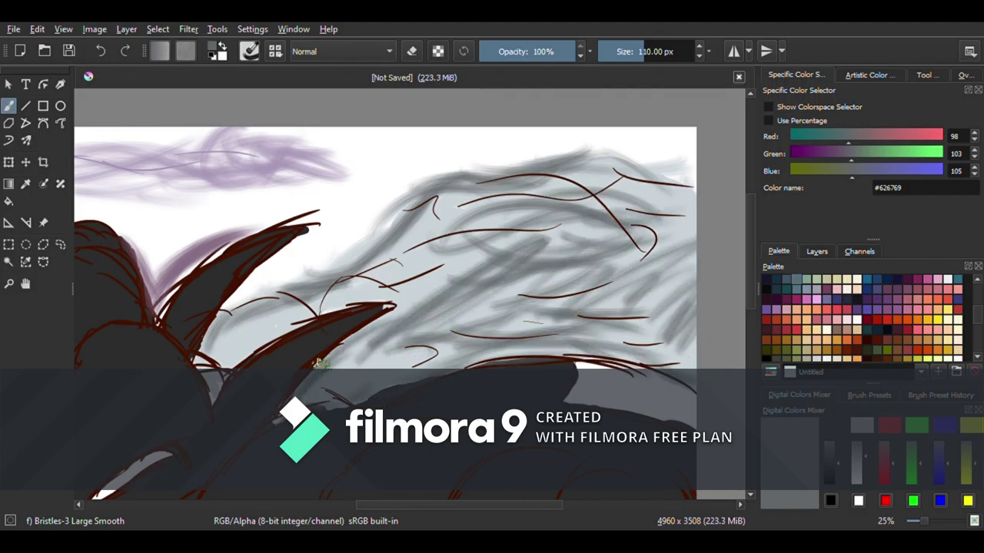
# Shade the mane next to the bases of the middle and rear horns in grey
pyautogui.moveTo(222, 347); pyautogui.dragTo(218, 319)
pyautogui.moveTo(368, 507); pyautogui.dragTo(342, 507)
pyautogui.moveTo(333, 355); pyautogui.dragTo(459, 309)
# Blend the mane with strokes in greys sampled from the painting and in greenish grey #9da49c
pyautogui.keyDown('ctrl'); pyautogui.click(531, 265); pyautogui.keyUp('ctrl')
pyautogui.keyDown('ctrl'); pyautogui.click(592, 253); pyautogui.keyUp('ctrl')
pyautogui.moveTo(618, 262); pyautogui.dragTo(565, 288)
pyautogui.moveTo(516, 248); pyautogui.dragTo(475, 257)
pyautogui.moveTo(489, 289); pyautogui.dragTo(564, 261)
pyautogui.moveTo(538, 323); pyautogui.dragTo(590, 310)
pyautogui.click(856, 281)
pyautogui.moveTo(584, 257); pyautogui.dragTo(631, 244)
pyautogui.moveTo(634, 284); pyautogui.dragTo(667, 262)
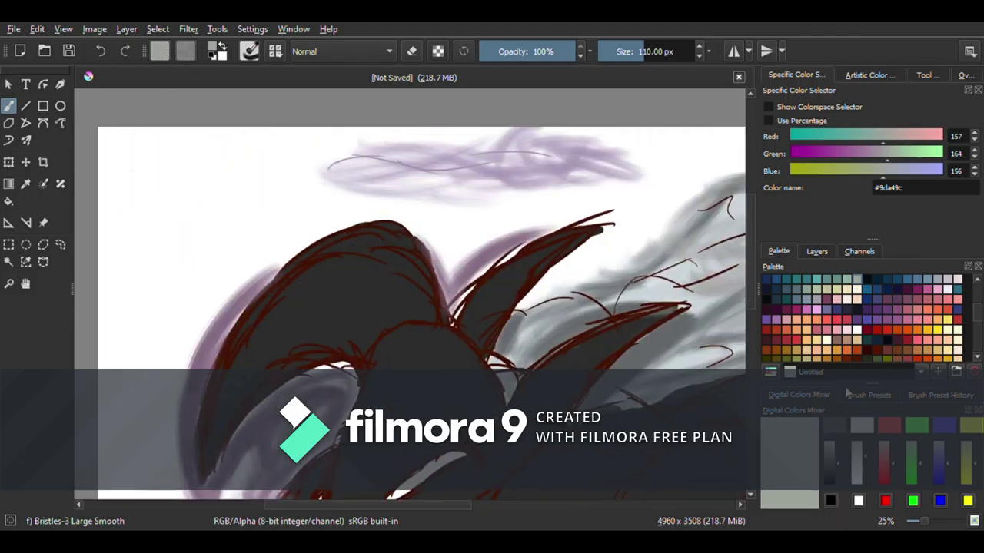
# Start filling the mouth opening in dark red #7c0618 with the Basic-1 Copy brush, undoing the last stroke
pyautogui.click(868, 395)
pyautogui.click(950, 451)
pyautogui.click(866, 331)
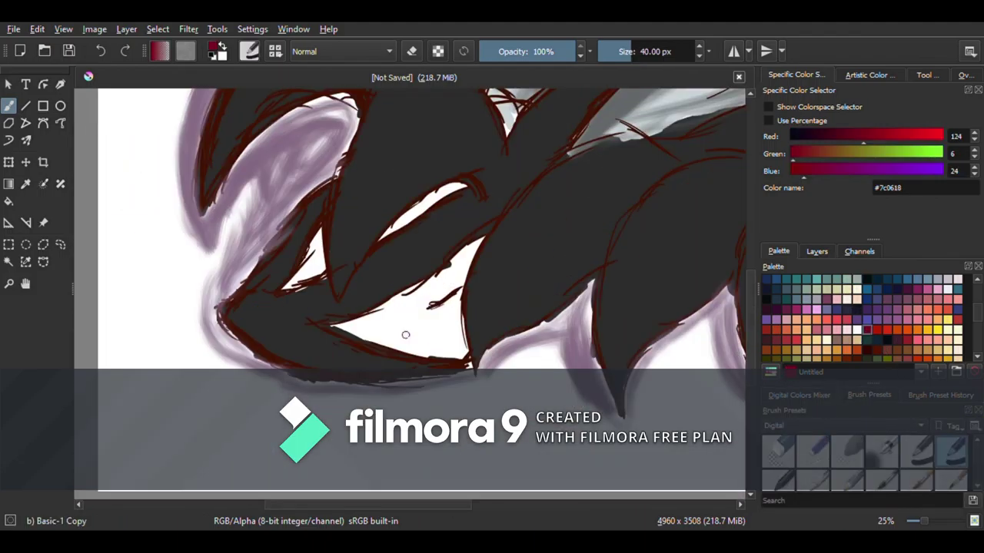
pyautogui.moveTo(924, 522); pyautogui.dragTo(929, 522)
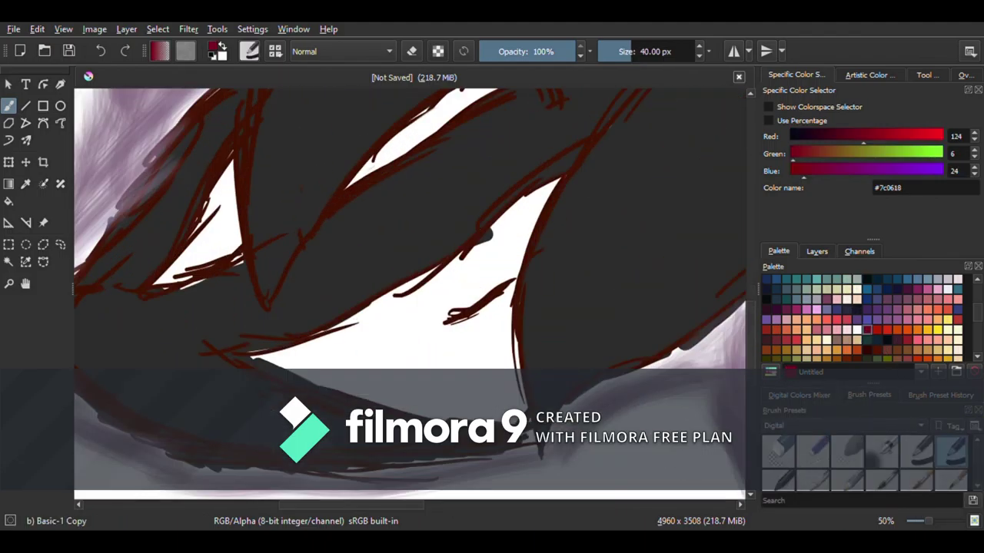
pyautogui.moveTo(510, 345); pyautogui.dragTo(518, 401)
pyautogui.moveTo(630, 53); pyautogui.dragTo(639, 65)
pyautogui.moveTo(489, 305); pyautogui.dragTo(491, 377)
pyautogui.moveTo(506, 287)
pyautogui.mouseDown()
pyautogui.moveTo(515, 374)
pyautogui.moveTo(555, 185)
pyautogui.moveTo(490, 222)
pyautogui.moveTo(496, 229)
pyautogui.mouseUp()
pyautogui.click(101, 51)
# Fill the rest of the mouth opening up to its corners in dark red, enlarging the brush to 152.13 px
pyautogui.moveTo(253, 361)
pyautogui.mouseDown()
pyautogui.moveTo(344, 342)
pyautogui.moveTo(378, 395)
pyautogui.mouseUp()
pyautogui.click(657, 52)
pyautogui.moveTo(454, 331)
pyautogui.mouseDown()
pyautogui.moveTo(476, 392)
pyautogui.moveTo(330, 358)
pyautogui.moveTo(386, 321)
pyautogui.moveTo(438, 352)
pyautogui.moveTo(488, 292)
pyautogui.moveTo(476, 261)
pyautogui.mouseUp()
pyautogui.click(657, 65)
pyautogui.moveTo(658, 65); pyautogui.dragTo(653, 66)
pyautogui.moveTo(504, 242); pyautogui.dragTo(530, 220)
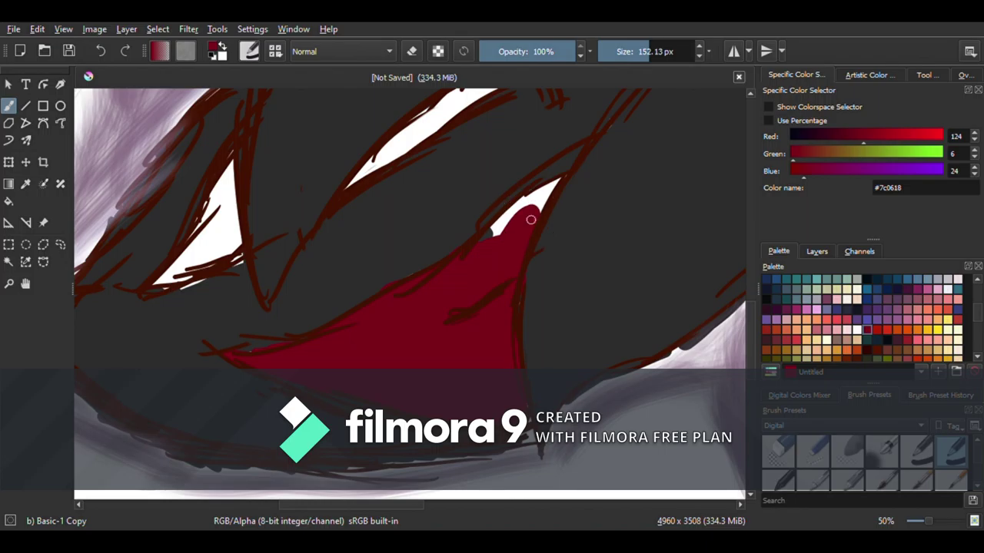
# Fill the eye, the gap beside the fang and the small gap between the horns in dark red at 56.38 px
pyautogui.click(634, 55)
pyautogui.moveTo(581, 271)
pyautogui.mouseDown()
pyautogui.moveTo(754, 320)
pyautogui.moveTo(754, 368)
pyautogui.mouseUp()
pyautogui.moveTo(369, 315)
pyautogui.mouseDown()
pyautogui.moveTo(408, 325)
pyautogui.moveTo(379, 342)
pyautogui.mouseUp()
pyautogui.moveTo(541, 270); pyautogui.dragTo(604, 209)
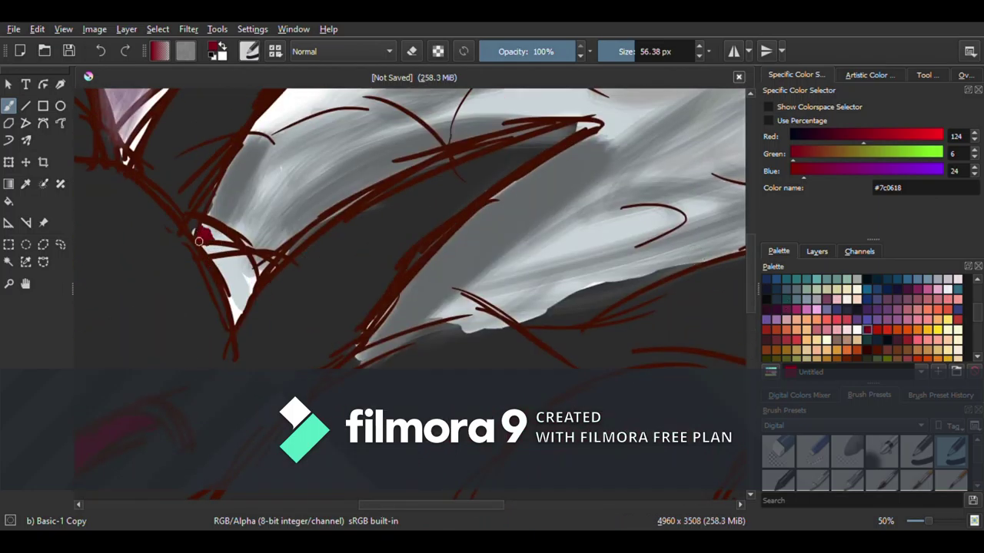
pyautogui.moveTo(232, 322); pyautogui.dragTo(244, 275)
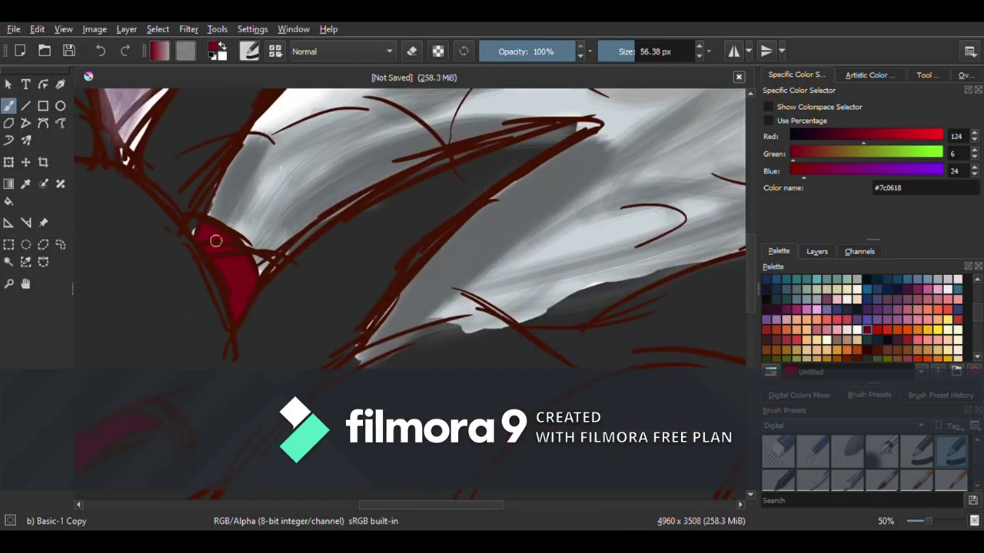
# Paint the bare band on the back below the mane off-white, starting with #f6ece2, and tidy its front edge
pyautogui.moveTo(365, 505); pyautogui.dragTo(494, 505)
pyautogui.click(847, 301)
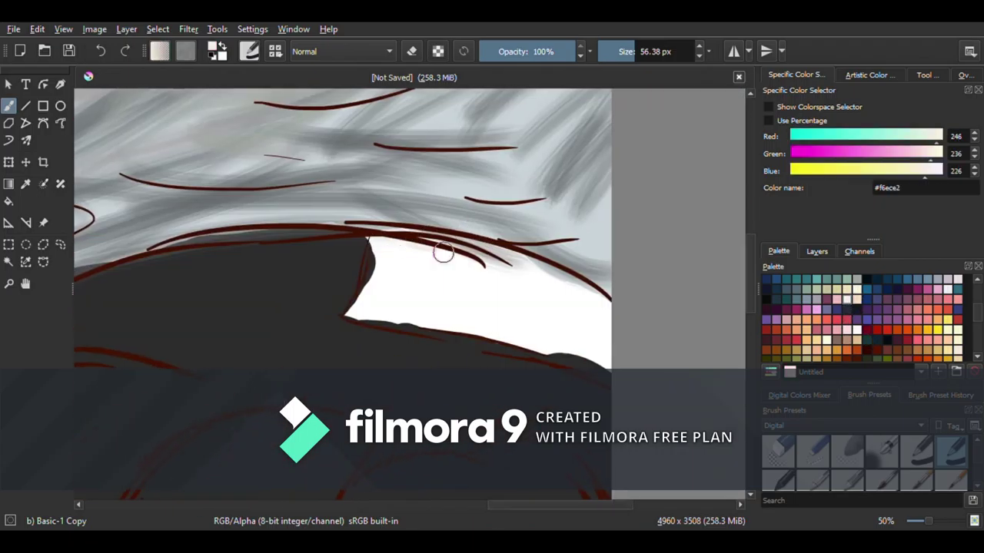
pyautogui.moveTo(442, 254); pyautogui.dragTo(606, 312)
pyautogui.moveTo(373, 258); pyautogui.dragTo(349, 313)
pyautogui.moveTo(350, 314)
pyautogui.mouseDown()
pyautogui.moveTo(452, 326)
pyautogui.moveTo(368, 308)
pyautogui.mouseUp()
pyautogui.click(25, 184)
pyautogui.click(403, 329)
pyautogui.click(419, 303)
pyautogui.click(26, 106)
pyautogui.click(9, 106)
pyautogui.moveTo(371, 241)
pyautogui.mouseDown()
pyautogui.moveTo(530, 269)
pyautogui.moveTo(607, 315)
pyautogui.mouseUp()
# Sample the body's dark grey #2c2c2c and cover the red gap between the middle and rear horns
pyautogui.keyDown('ctrl'); pyautogui.click(532, 363); pyautogui.keyUp('ctrl')
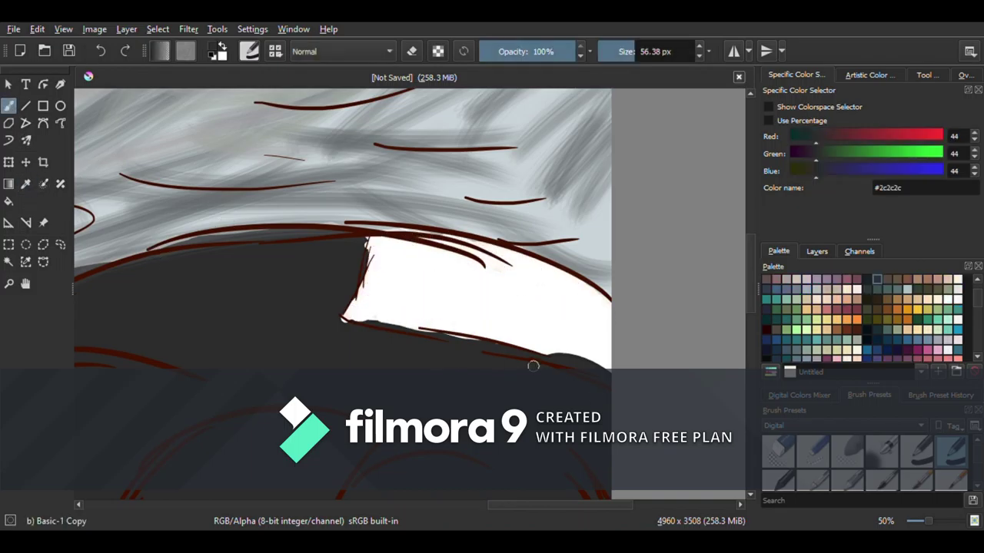
pyautogui.press('-')
pyautogui.press('-')
pyautogui.moveTo(482, 504); pyautogui.dragTo(338, 504)
pyautogui.click(25, 183)
pyautogui.click(9, 106)
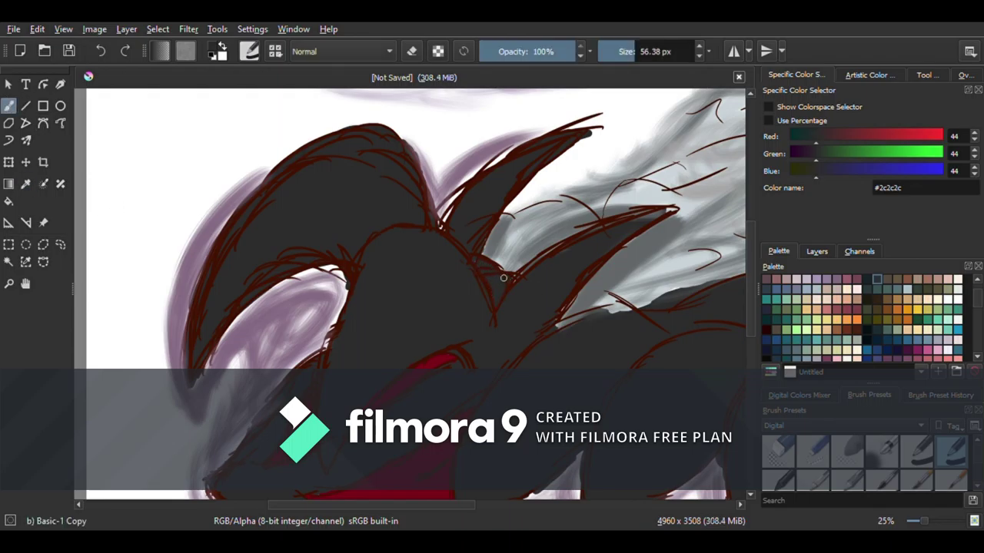
# Shade the underside of the front horn, the top of the head, the jaw and the eye corner in near-black #151515
pyautogui.moveTo(760, 286); pyautogui.dragTo(757, 286)
pyautogui.moveTo(750, 286); pyautogui.dragTo(750, 318)
pyautogui.click(815, 395)
pyautogui.click(838, 426)
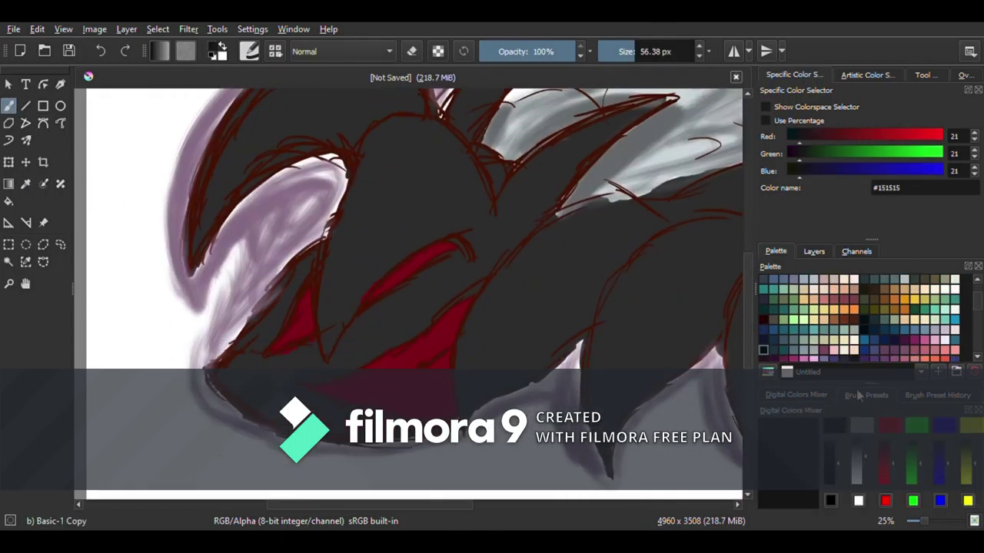
pyautogui.moveTo(185, 252); pyautogui.dragTo(202, 235)
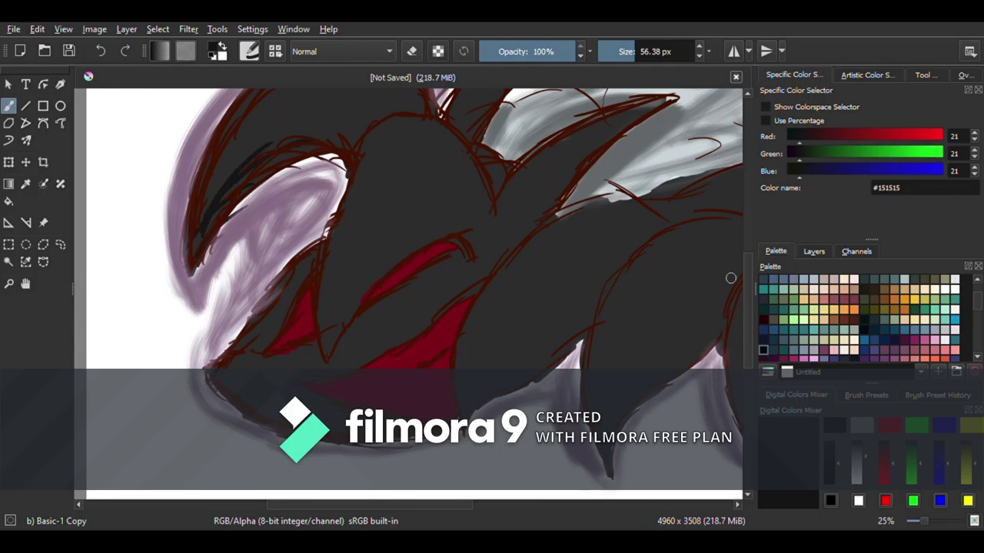
pyautogui.scroll(2, 194, 332)
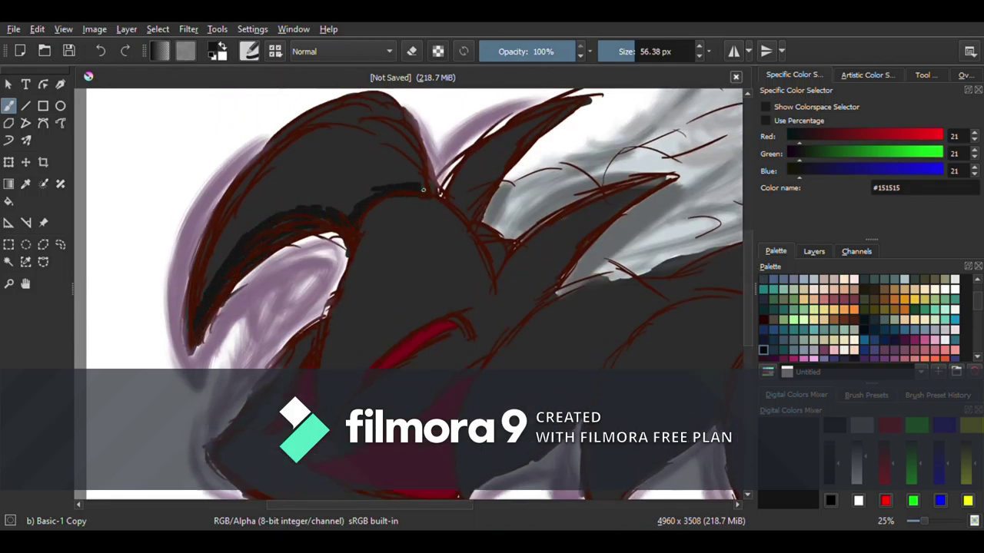
pyautogui.scroll(-1, 308, 352)
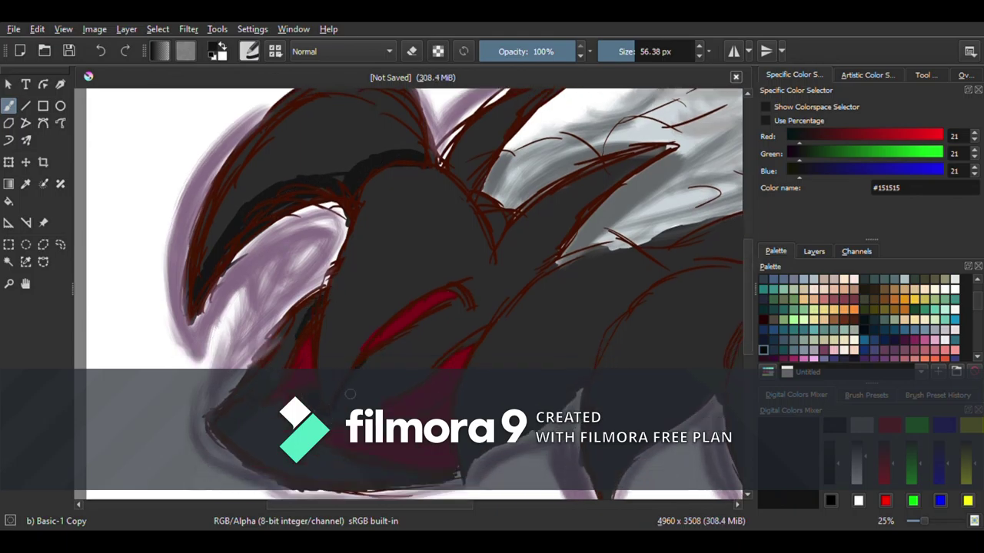
# Shade the crease between the first and second body segments in near-black
pyautogui.moveTo(368, 507); pyautogui.dragTo(415, 507)
pyautogui.moveTo(437, 374); pyautogui.dragTo(498, 282)
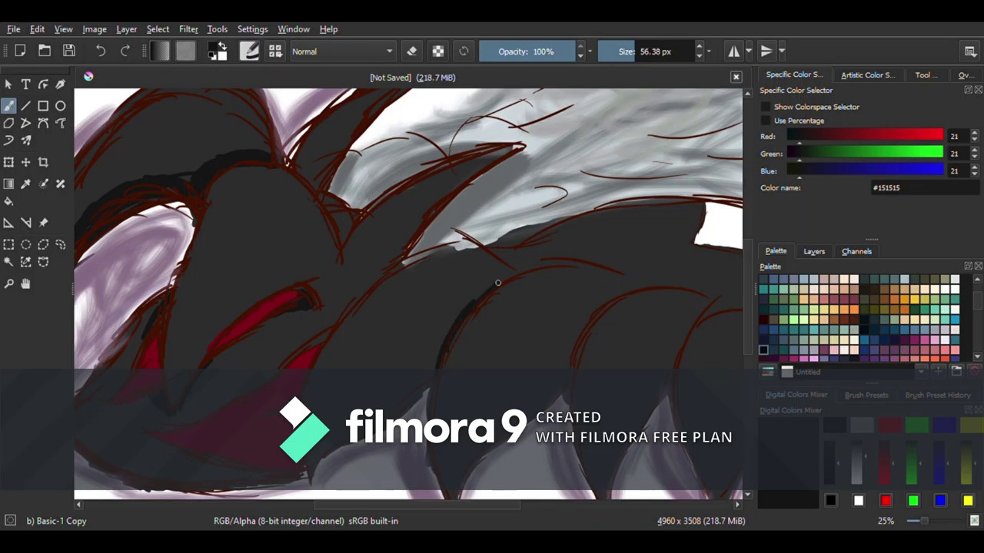
pyautogui.moveTo(492, 506); pyautogui.dragTo(516, 506)
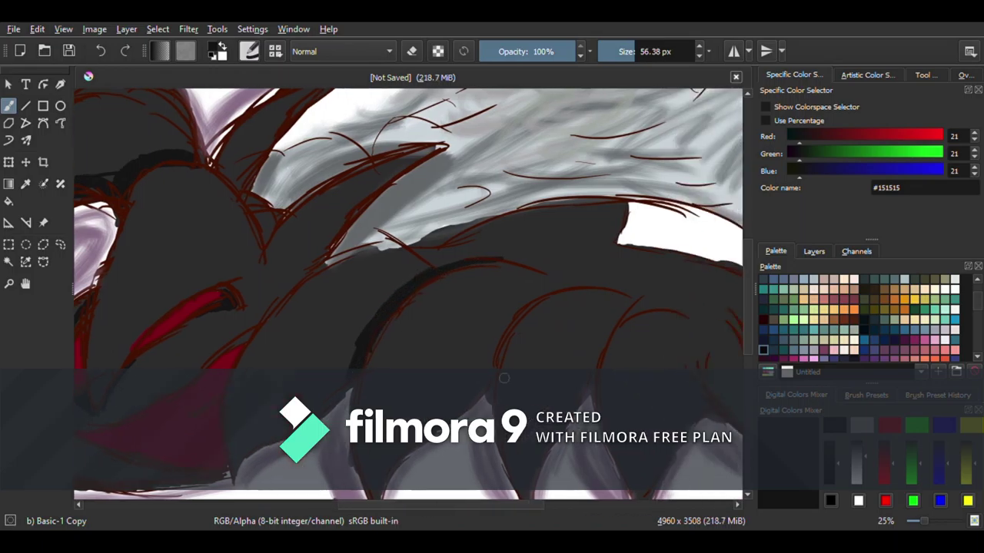
# Shade the crease between the second and third body segments in near-black
pyautogui.moveTo(748, 304); pyautogui.dragTo(748, 318)
pyautogui.moveTo(491, 338); pyautogui.dragTo(593, 233)
pyautogui.moveTo(473, 328); pyautogui.dragTo(491, 286)
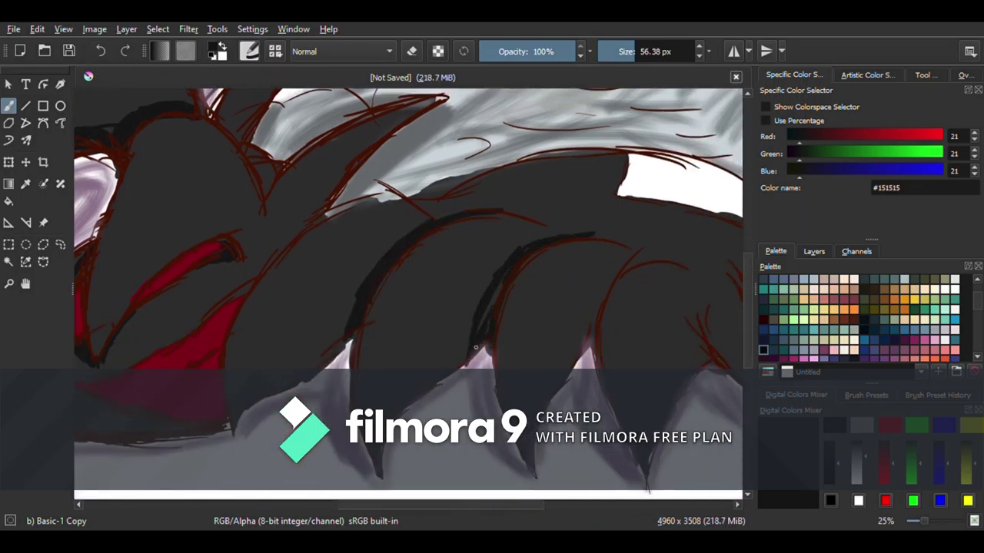
# Shade the crease in front of the last body segment and the small folds behind it in near-black
pyautogui.moveTo(465, 505); pyautogui.dragTo(505, 505)
pyautogui.moveTo(461, 343); pyautogui.dragTo(530, 259)
pyautogui.moveTo(479, 273); pyautogui.dragTo(446, 334)
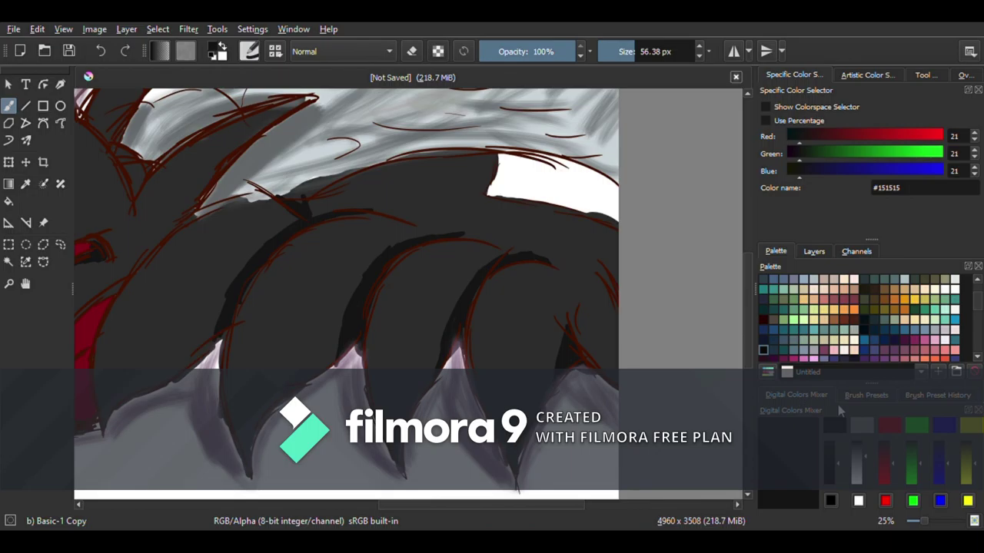
# Shade the horns, head and body segments in dark grey #282828 and pick dusky red #793e44 as the painting colour
pyautogui.click(834, 436)
pyautogui.click(843, 436)
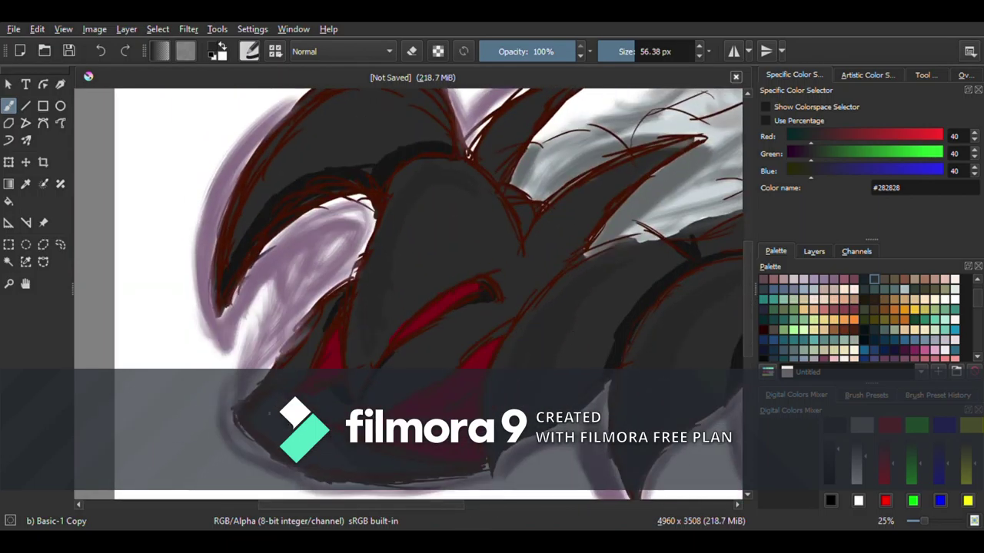
pyautogui.scroll(3, 561, 249)
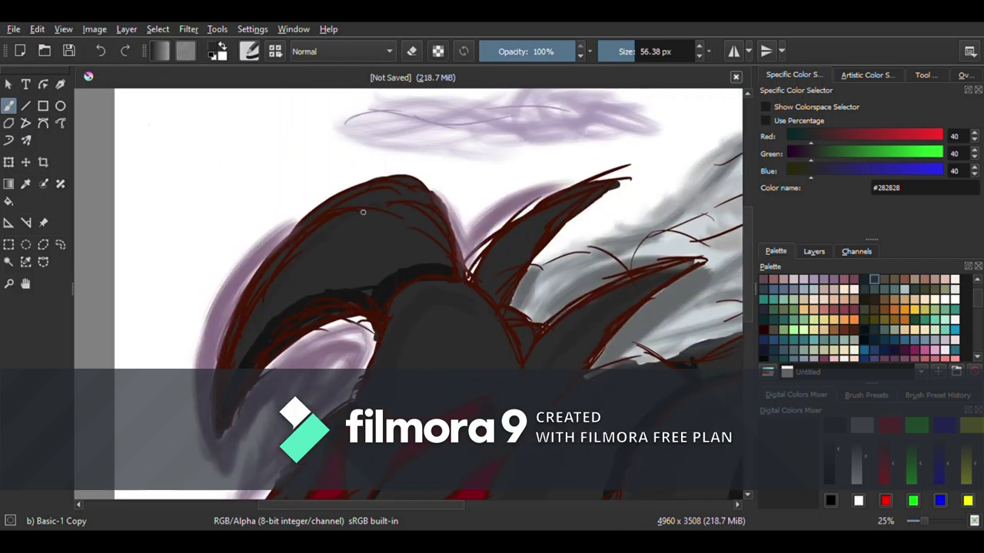
pyautogui.click(861, 328)
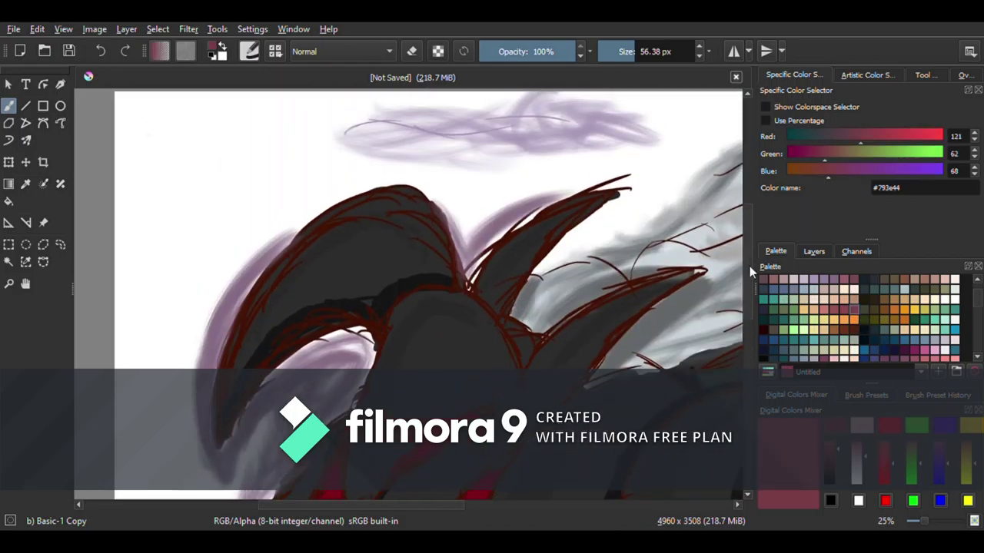
pyautogui.click(814, 251)
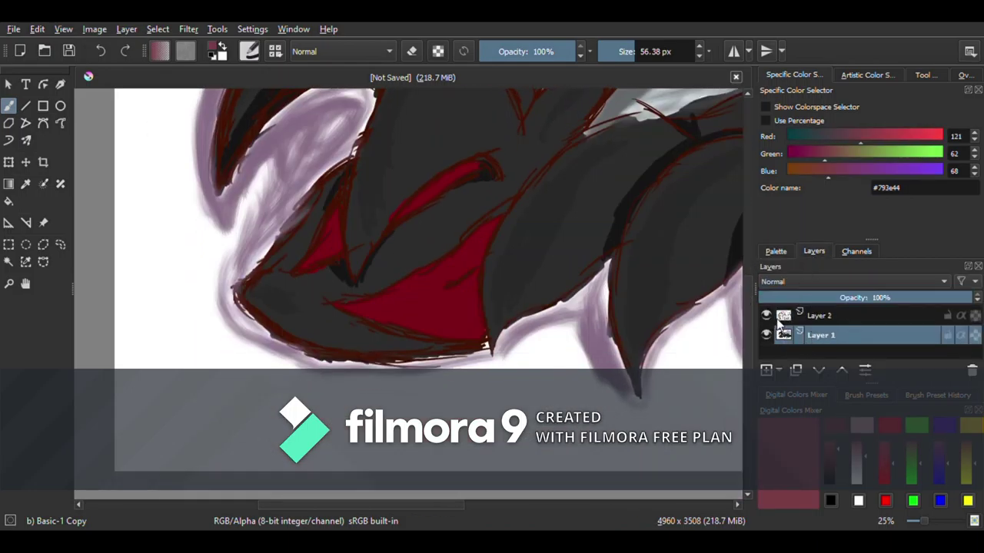
pyautogui.scroll(-1, 628, 337)
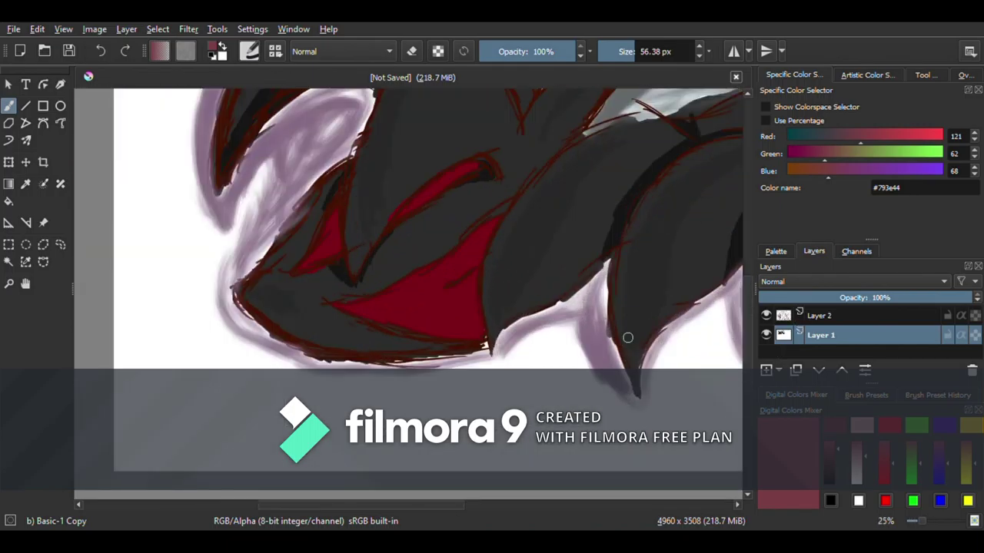
pyautogui.click(339, 124)
pyautogui.moveTo(828, 342); pyautogui.dragTo(823, 356)
pyautogui.moveTo(821, 315); pyautogui.dragTo(787, 347)
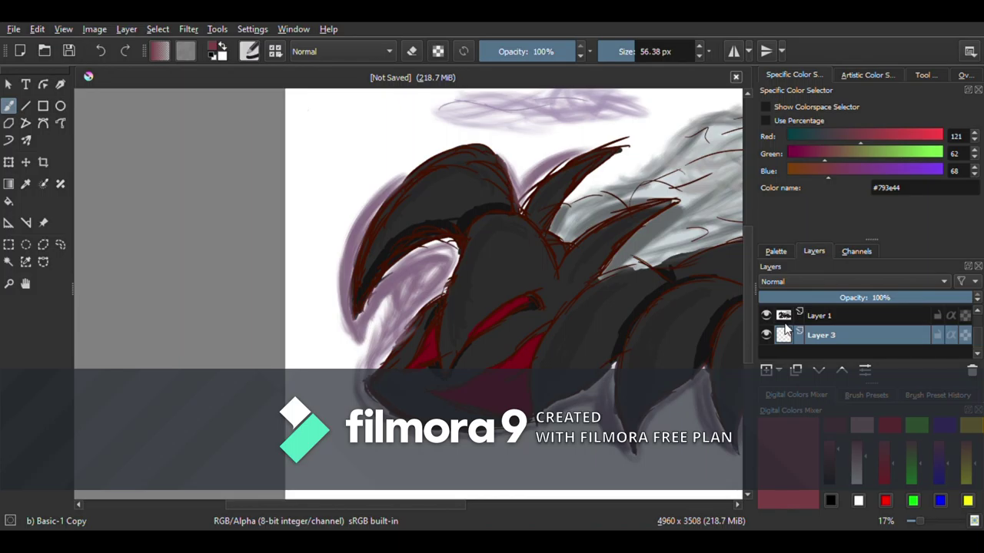
pyautogui.click(866, 395)
pyautogui.click(881, 452)
pyautogui.moveTo(330, 422); pyautogui.dragTo(649, 225)
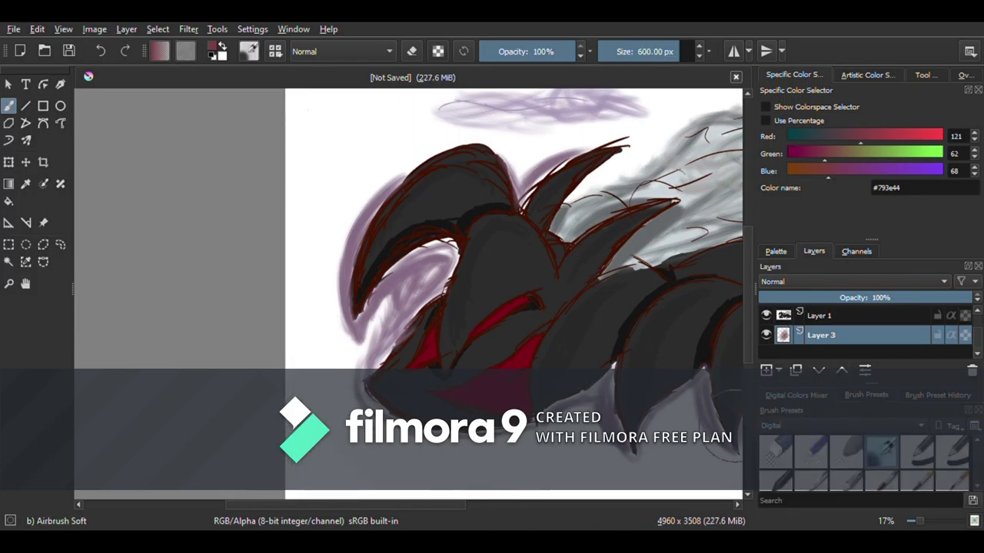
pyautogui.click(842, 371)
pyautogui.moveTo(331, 415)
pyautogui.mouseDown()
pyautogui.moveTo(464, 478)
pyautogui.moveTo(384, 492)
pyautogui.moveTo(327, 370)
pyautogui.moveTo(369, 327)
pyautogui.mouseUp()
pyautogui.click(100, 51)
pyautogui.click(100, 51)
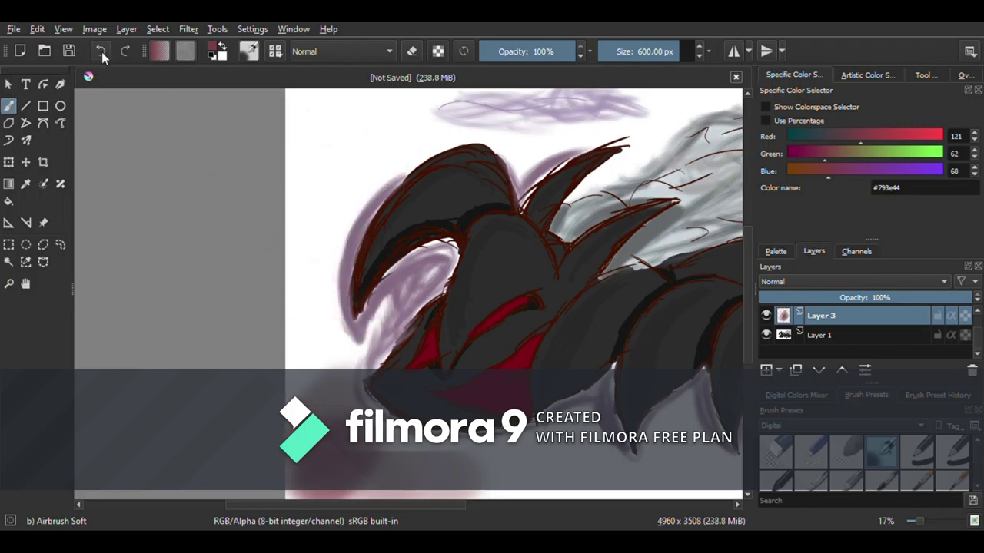
pyautogui.click(100, 51)
pyautogui.click(100, 51)
pyautogui.click(100, 51)
pyautogui.click(100, 51)
pyautogui.click(100, 51)
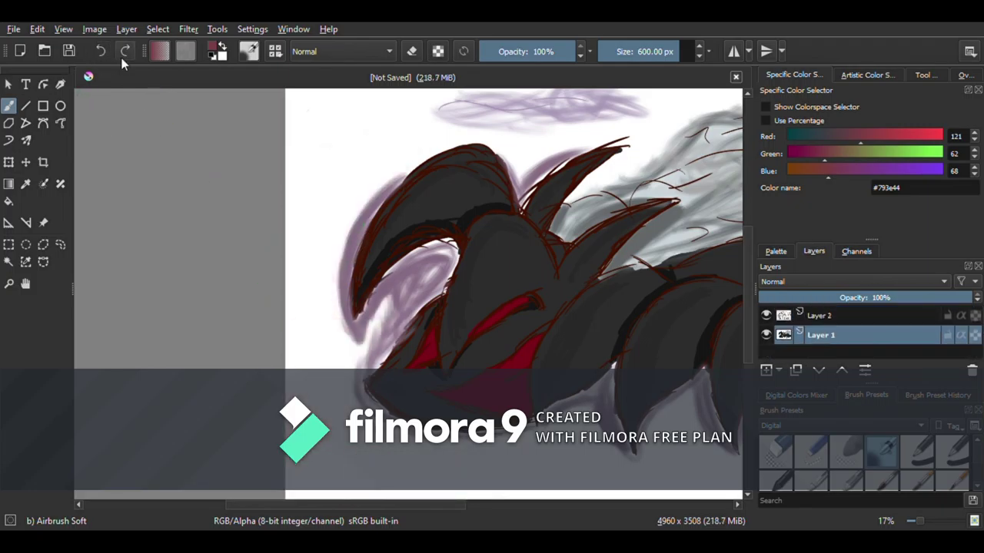
# Paint the background in front of the creature in dusky red #793e44 with the Bristles-4 Glaze brush at 716.28 px
pyautogui.scroll(-4, 832, 424)
pyautogui.click(951, 452)
pyautogui.click(684, 53)
pyautogui.moveTo(313, 378)
pyautogui.mouseDown()
pyautogui.moveTo(430, 469)
pyautogui.moveTo(331, 381)
pyautogui.moveTo(319, 308)
pyautogui.moveTo(373, 171)
pyautogui.moveTo(346, 184)
pyautogui.moveTo(461, 150)
pyautogui.moveTo(530, 146)
pyautogui.mouseUp()
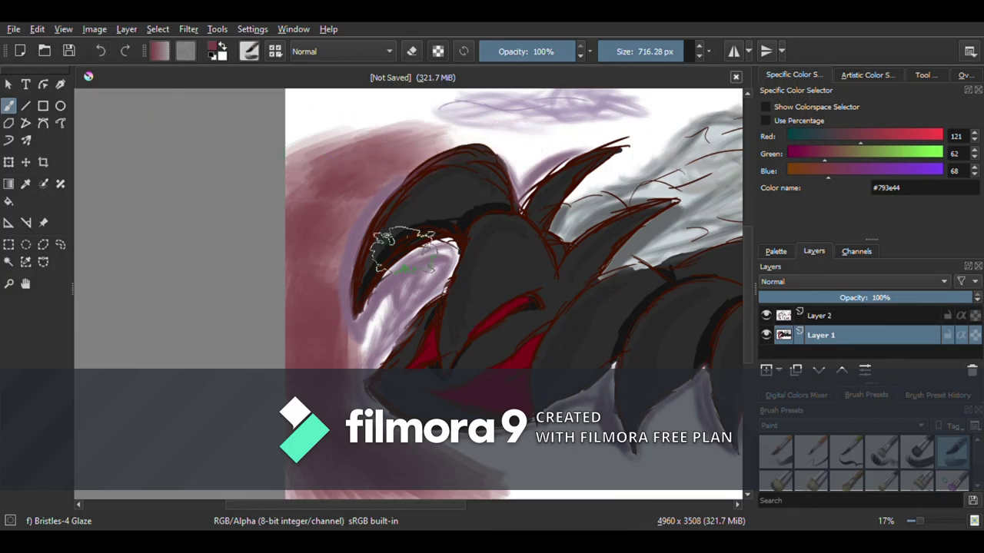
# Cover the background below the creature with dusky red along the full width of the canvas
pyautogui.scroll(-3, 384, 242)
pyautogui.moveTo(313, 327)
pyautogui.mouseDown()
pyautogui.moveTo(540, 362)
pyautogui.moveTo(544, 347)
pyautogui.moveTo(517, 316)
pyautogui.moveTo(467, 324)
pyautogui.moveTo(555, 310)
pyautogui.moveTo(587, 285)
pyautogui.moveTo(625, 354)
pyautogui.moveTo(726, 348)
pyautogui.mouseUp()
pyautogui.moveTo(448, 505); pyautogui.dragTo(516, 505)
pyautogui.moveTo(684, 340); pyautogui.dragTo(126, 338)
pyautogui.moveTo(499, 307)
pyautogui.mouseDown()
pyautogui.moveTo(564, 323)
pyautogui.moveTo(670, 326)
pyautogui.mouseUp()
# Reduce the brush to 251.93 px and fill the white gaps between the pointed segment tips with dusky red
pyautogui.moveTo(683, 54); pyautogui.dragTo(681, 66)
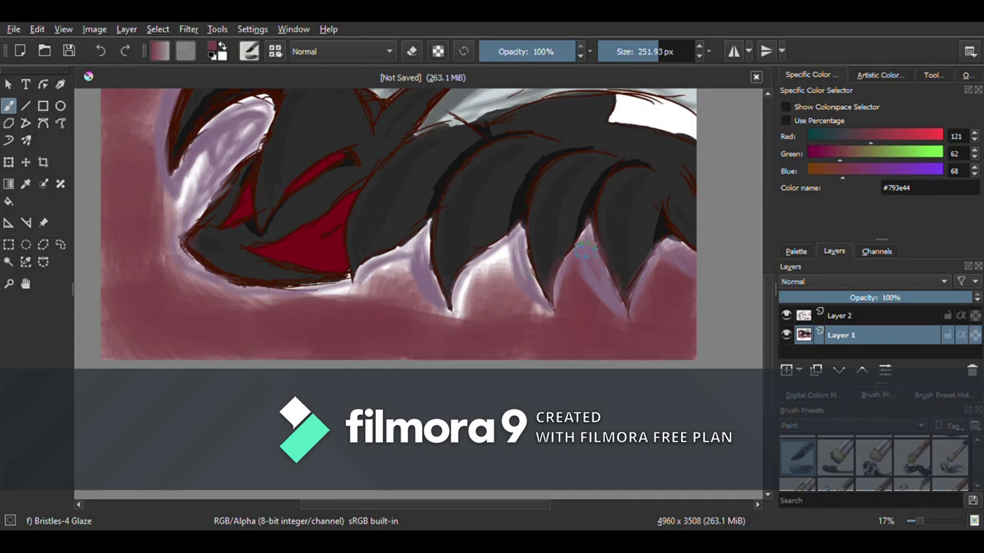
pyautogui.moveTo(919, 521); pyautogui.dragTo(928, 521)
pyautogui.moveTo(713, 215)
pyautogui.mouseDown()
pyautogui.moveTo(578, 277)
pyautogui.moveTo(569, 322)
pyautogui.mouseUp()
pyautogui.moveTo(431, 505); pyautogui.dragTo(465, 505)
pyautogui.moveTo(603, 332)
pyautogui.mouseDown()
pyautogui.moveTo(564, 165)
pyautogui.moveTo(465, 338)
pyautogui.mouseUp()
pyautogui.moveTo(415, 505); pyautogui.dragTo(357, 505)
pyautogui.moveTo(477, 261)
pyautogui.mouseDown()
pyautogui.moveTo(340, 281)
pyautogui.moveTo(400, 287)
pyautogui.moveTo(500, 208)
pyautogui.moveTo(533, 147)
pyautogui.moveTo(476, 163)
pyautogui.mouseUp()
pyautogui.moveTo(767, 372); pyautogui.dragTo(767, 353)
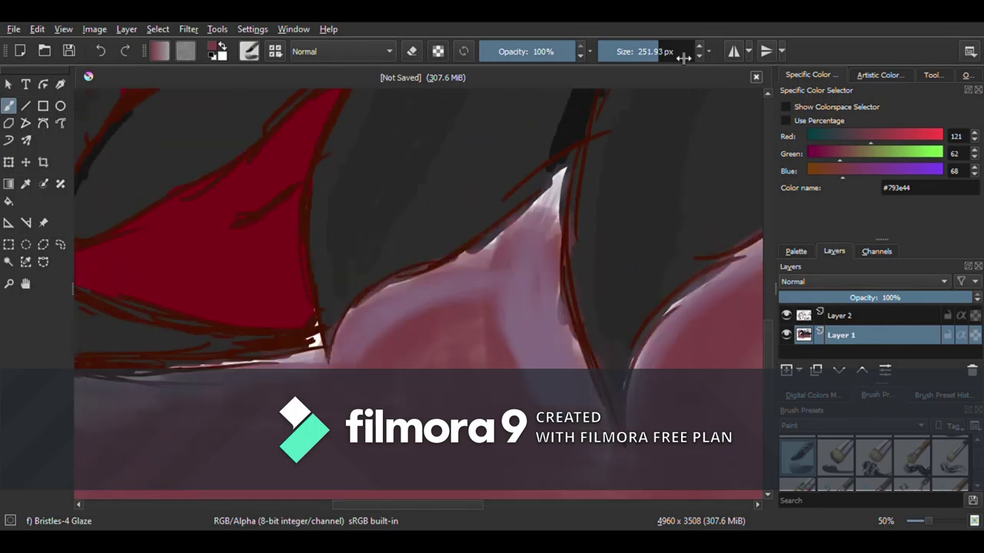
# Paint dusky red closely around the jaw and snout with a 139.63 px brush
pyautogui.moveTo(371, 505); pyautogui.dragTo(285, 504)
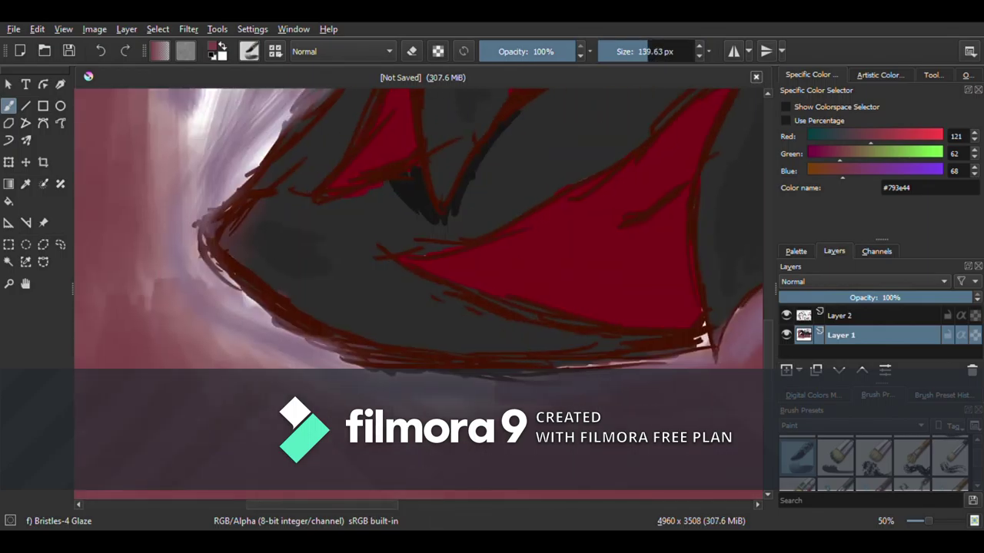
pyautogui.moveTo(380, 370)
pyautogui.mouseDown()
pyautogui.moveTo(161, 226)
pyautogui.moveTo(191, 213)
pyautogui.moveTo(258, 134)
pyautogui.mouseUp()
pyautogui.moveTo(359, 505); pyautogui.dragTo(326, 505)
pyautogui.scroll(3, 746, 299)
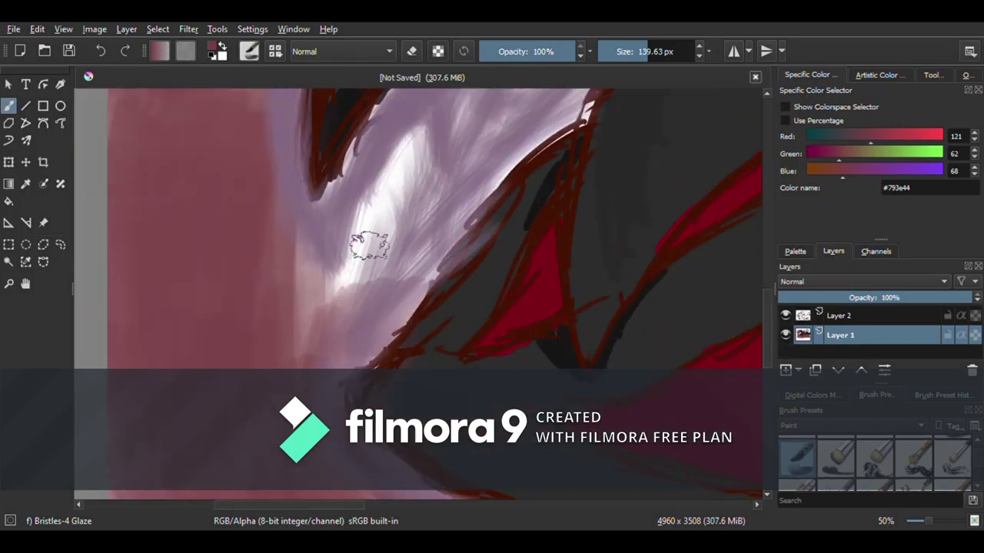
pyautogui.moveTo(369, 241); pyautogui.dragTo(366, 223)
pyautogui.moveTo(422, 263); pyautogui.dragTo(320, 261)
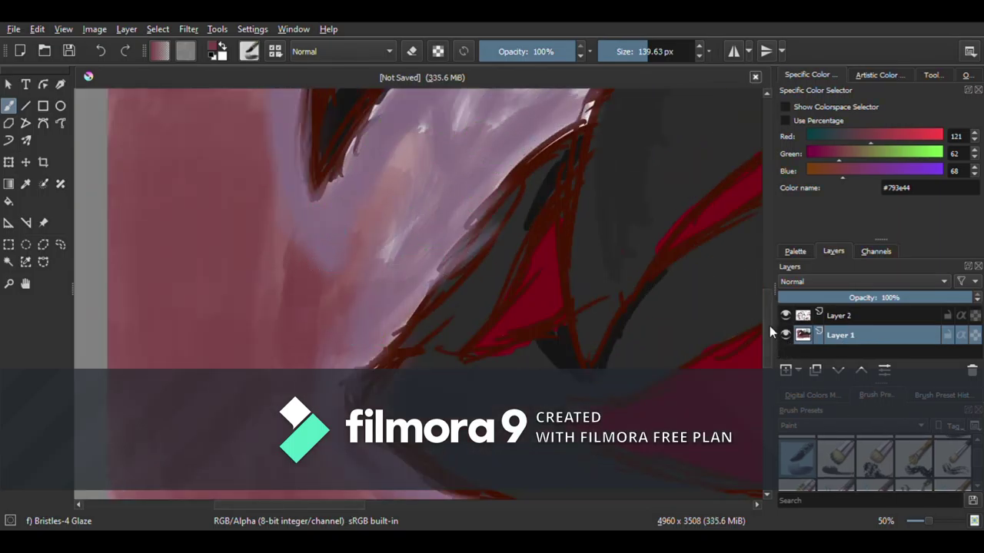
# Glaze dusky red over the pale background enclosed between the front horn and the head
pyautogui.moveTo(769, 329); pyautogui.dragTo(769, 278)
pyautogui.moveTo(378, 367); pyautogui.dragTo(582, 232)
pyautogui.moveTo(557, 361); pyautogui.dragTo(501, 306)
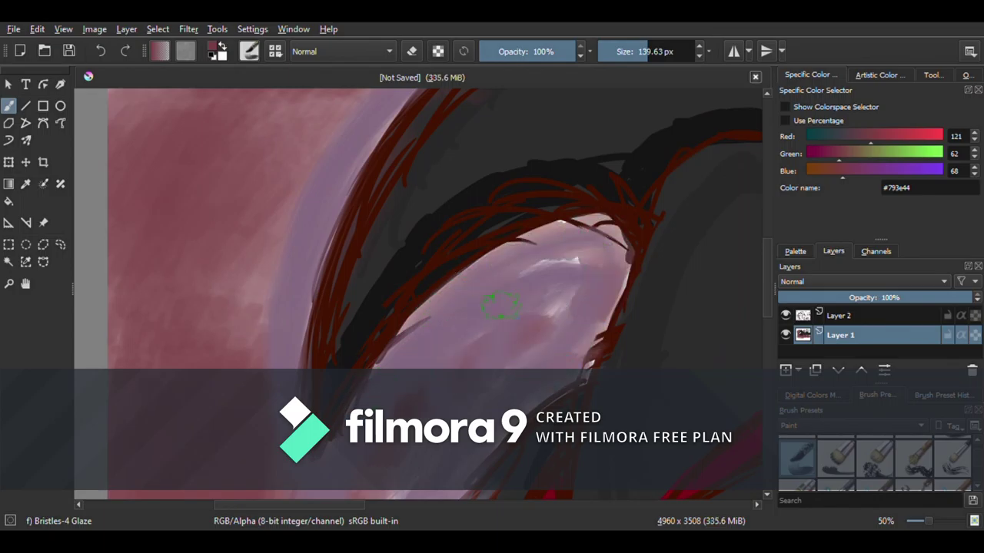
pyautogui.moveTo(769, 285); pyautogui.dragTo(769, 312)
pyautogui.moveTo(368, 378); pyautogui.dragTo(528, 283)
# Paint a dusky red band across the sky above the horns and along the upper edge of the hair
pyautogui.moveTo(769, 308); pyautogui.dragTo(769, 197)
pyautogui.moveTo(675, 344); pyautogui.dragTo(415, 335)
pyautogui.hscroll(5, 175, 261)
pyautogui.moveTo(99, 296)
pyautogui.mouseDown()
pyautogui.moveTo(256, 330)
pyautogui.moveTo(274, 351)
pyautogui.moveTo(135, 332)
pyautogui.moveTo(334, 340)
pyautogui.moveTo(680, 327)
pyautogui.mouseUp()
pyautogui.click(508, 501)
pyautogui.moveTo(201, 348)
pyautogui.mouseDown()
pyautogui.moveTo(612, 219)
pyautogui.moveTo(230, 331)
pyautogui.mouseUp()
# Fill the remaining white gaps between the front horn, the rear horn and the hair with dusky red
pyautogui.hscroll(-5, 384, 307)
pyautogui.moveTo(300, 323); pyautogui.dragTo(192, 384)
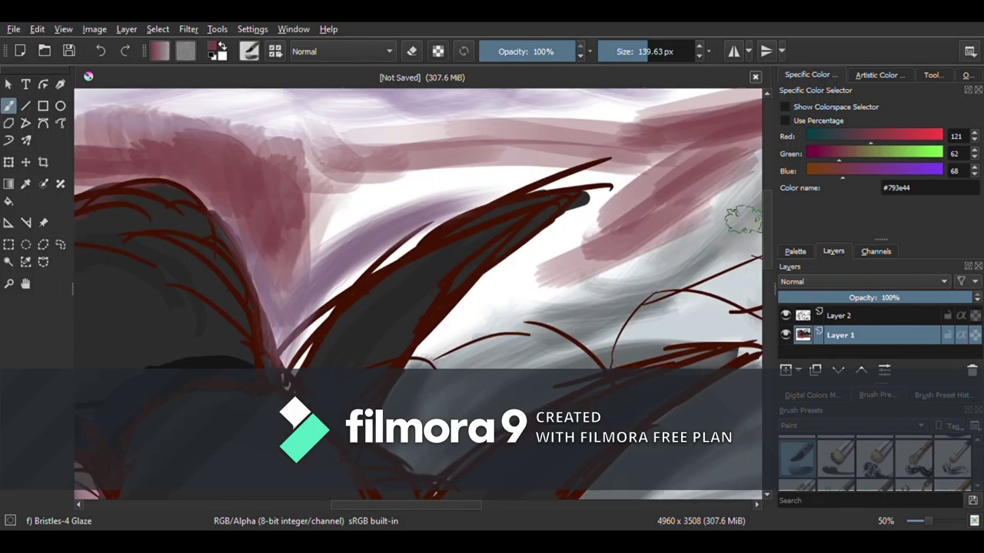
pyautogui.moveTo(296, 250)
pyautogui.mouseDown()
pyautogui.moveTo(287, 357)
pyautogui.moveTo(342, 186)
pyautogui.moveTo(265, 224)
pyautogui.mouseUp()
pyautogui.moveTo(461, 221)
pyautogui.mouseDown()
pyautogui.moveTo(300, 181)
pyautogui.moveTo(508, 157)
pyautogui.moveTo(307, 175)
pyautogui.moveTo(615, 188)
pyautogui.moveTo(522, 285)
pyautogui.moveTo(418, 340)
pyautogui.moveTo(607, 185)
pyautogui.moveTo(426, 338)
pyautogui.mouseUp()
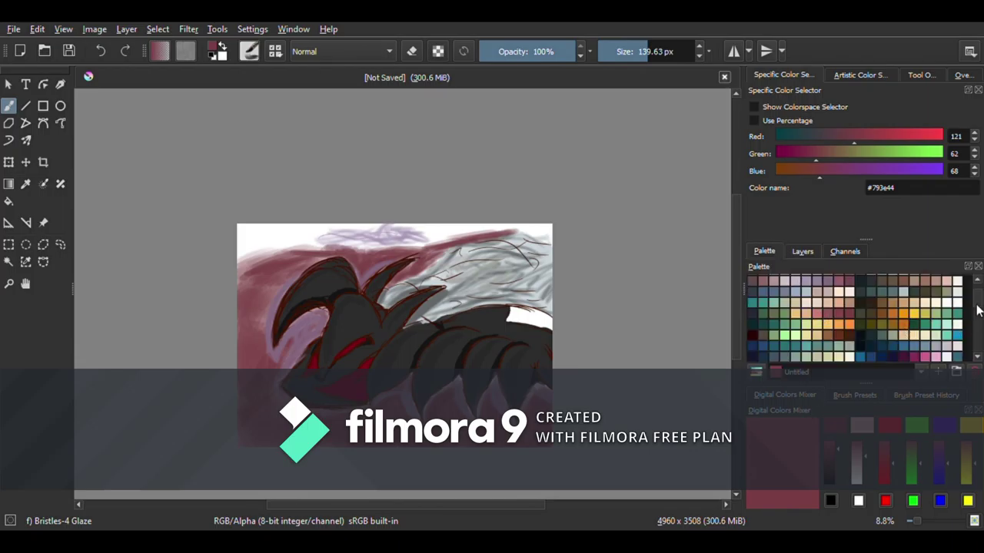
# Start a dark sky in the canvas's upper-left corner with colour #1f2231 and the Texture Impressionism brush at 116.73 px
pyautogui.scroll(-3, 977, 309)
pyautogui.click(859, 302)
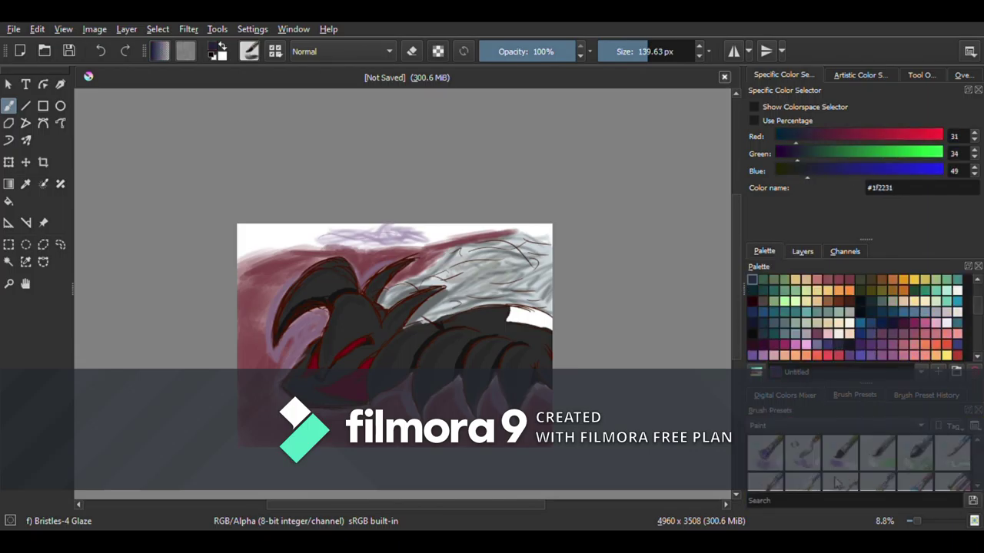
pyautogui.click(880, 453)
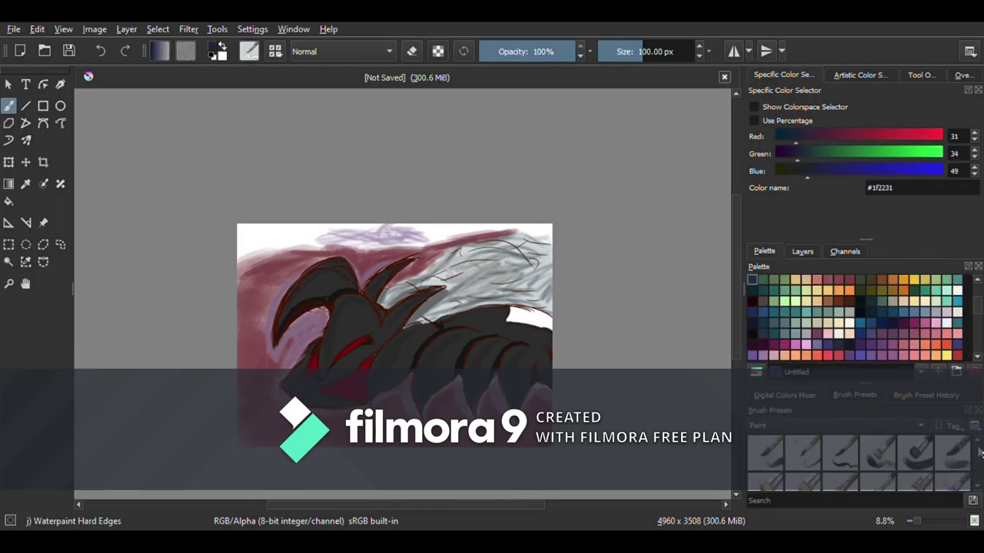
pyautogui.moveTo(982, 455); pyautogui.dragTo(982, 483)
pyautogui.click(963, 456)
pyautogui.click(791, 255)
pyautogui.click(764, 252)
pyautogui.click(644, 51)
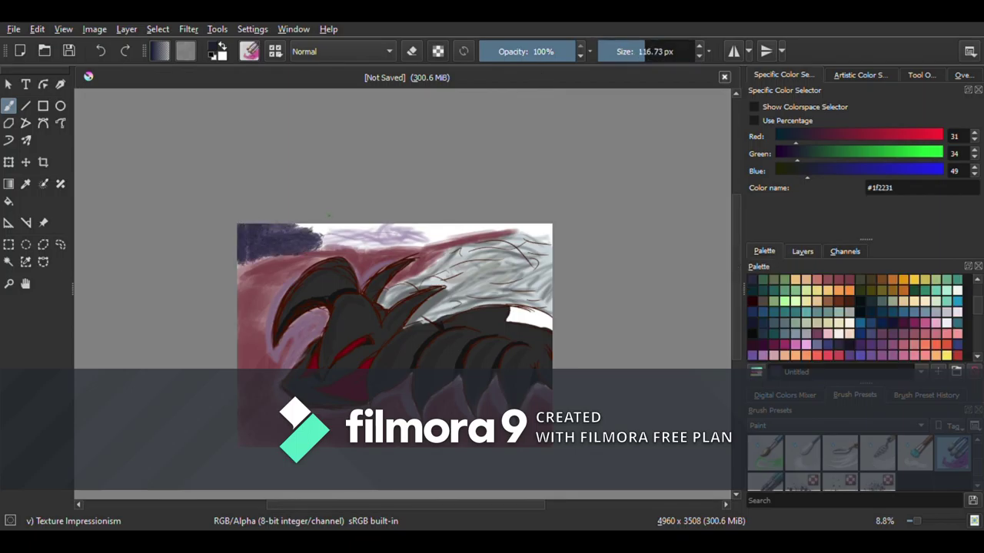
# Extend the dark #1f2231 sky texture along the upper edge of the canvas to above the rear horn
pyautogui.click(926, 523)
pyautogui.moveTo(419, 505); pyautogui.dragTo(377, 507)
pyautogui.moveTo(736, 273); pyautogui.dragTo(736, 251)
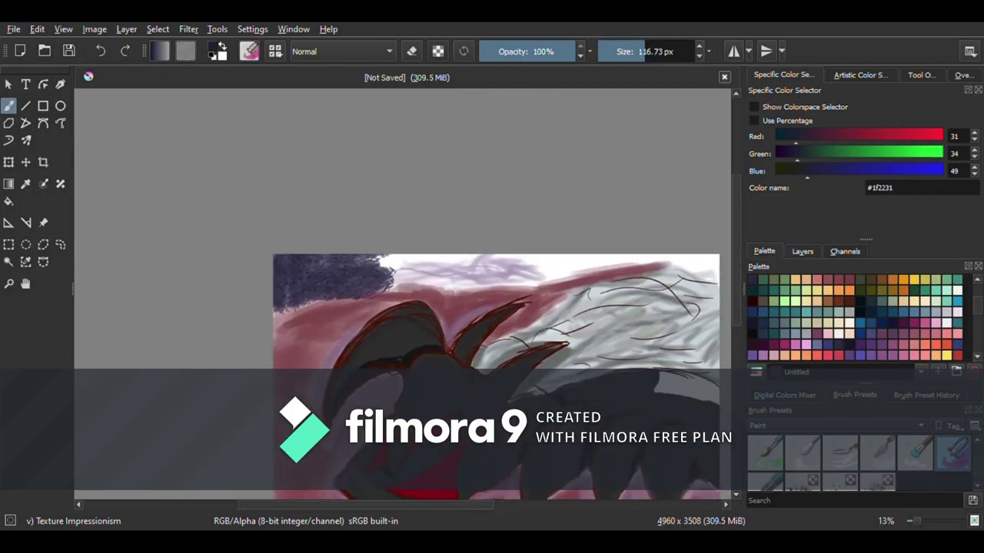
pyautogui.moveTo(920, 525); pyautogui.dragTo(928, 522)
pyautogui.moveTo(278, 285)
pyautogui.mouseDown()
pyautogui.moveTo(494, 152)
pyautogui.moveTo(369, 229)
pyautogui.moveTo(661, 265)
pyautogui.moveTo(287, 182)
pyautogui.mouseUp()
pyautogui.moveTo(330, 506); pyautogui.dragTo(391, 506)
pyautogui.moveTo(592, 248)
pyautogui.mouseDown()
pyautogui.moveTo(340, 251)
pyautogui.moveTo(351, 160)
pyautogui.moveTo(476, 153)
pyautogui.moveTo(629, 201)
pyautogui.mouseUp()
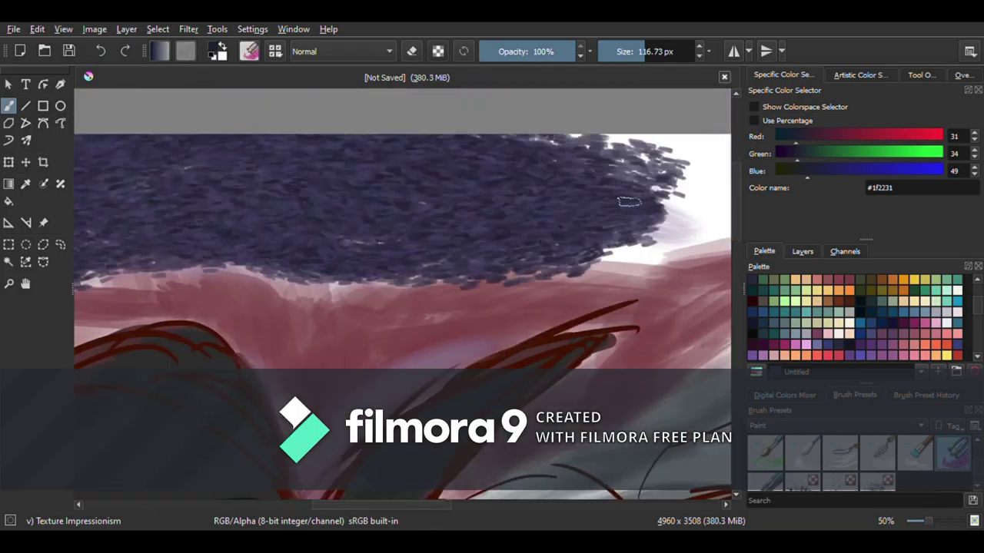
# Continue the dark sky texture above the hair to the right edge of the canvas
pyautogui.moveTo(409, 505); pyautogui.dragTo(464, 505)
pyautogui.moveTo(415, 207)
pyautogui.mouseDown()
pyautogui.moveTo(489, 223)
pyautogui.moveTo(430, 201)
pyautogui.moveTo(431, 172)
pyautogui.moveTo(438, 216)
pyautogui.moveTo(692, 166)
pyautogui.moveTo(718, 172)
pyautogui.mouseUp()
pyautogui.moveTo(455, 506); pyautogui.dragTo(516, 506)
pyautogui.moveTo(503, 208); pyautogui.dragTo(707, 169)
pyautogui.moveTo(507, 506); pyautogui.dragTo(603, 505)
pyautogui.moveTo(154, 170)
pyautogui.mouseDown()
pyautogui.moveTo(371, 189)
pyautogui.moveTo(395, 254)
pyautogui.moveTo(271, 176)
pyautogui.mouseUp()
# Rework the dark sky strip back towards the left, thickening its lower edge and covering thin patches
pyautogui.moveTo(582, 506); pyautogui.dragTo(491, 505)
pyautogui.moveTo(496, 165); pyautogui.dragTo(294, 143)
pyautogui.moveTo(442, 506); pyautogui.dragTo(392, 506)
pyautogui.moveTo(722, 206); pyautogui.dragTo(522, 252)
pyautogui.hotkey('ctrl', 'z')
pyautogui.moveTo(724, 191); pyautogui.dragTo(507, 218)
pyautogui.moveTo(445, 246); pyautogui.dragTo(309, 254)
pyautogui.moveTo(454, 506); pyautogui.dragTo(305, 505)
pyautogui.moveTo(588, 201)
pyautogui.mouseDown()
pyautogui.moveTo(146, 163)
pyautogui.moveTo(94, 178)
pyautogui.mouseUp()
# Paint plum streaks in #370f31 across the dark sky above the front horn
pyautogui.click(817, 334)
pyautogui.click(763, 345)
pyautogui.moveTo(197, 177); pyautogui.dragTo(412, 195)
pyautogui.moveTo(433, 201); pyautogui.dragTo(699, 206)
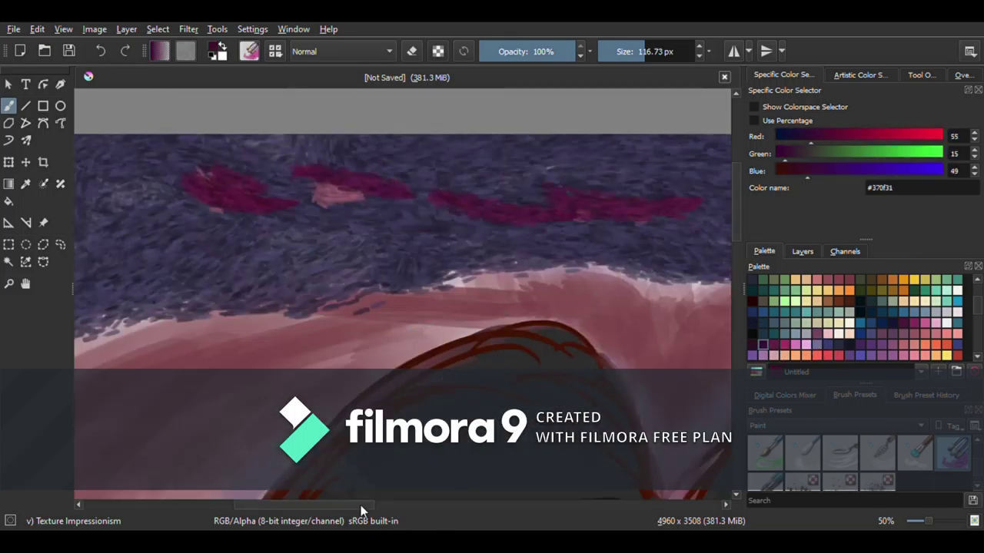
# Add plum streaks at the left end of the sky and soften them with the Blender Textured Soft brush
pyautogui.moveTo(362, 506); pyautogui.dragTo(278, 507)
pyautogui.moveTo(461, 201); pyautogui.dragTo(543, 217)
pyautogui.moveTo(650, 272); pyautogui.dragTo(563, 274)
pyautogui.moveTo(541, 266); pyautogui.dragTo(391, 253)
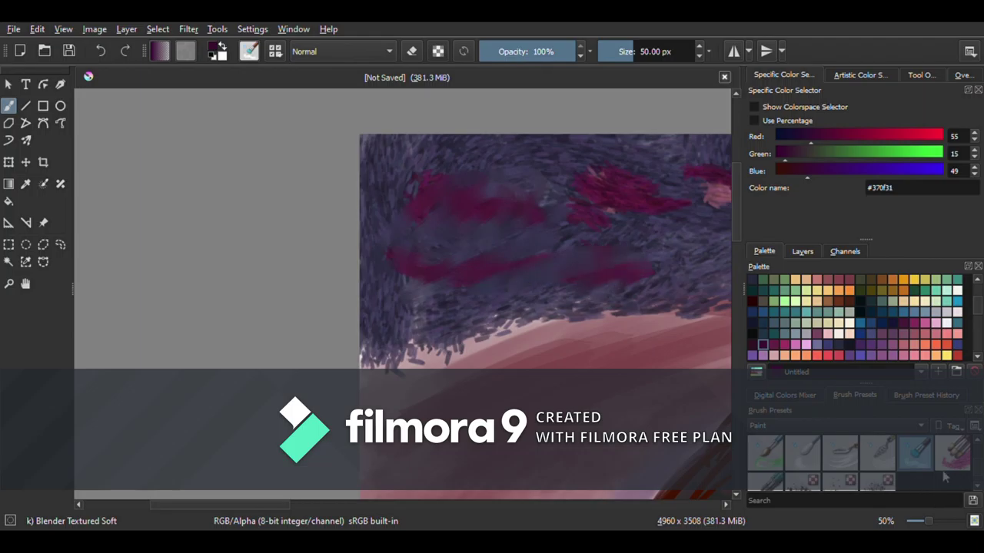
# Scatter rows of #370f31 dots across the dark sky with the Texture Pointillism brush at 55 px
pyautogui.scroll(-1, 944, 478)
pyautogui.click(766, 471)
pyautogui.moveTo(448, 201); pyautogui.dragTo(528, 199)
pyautogui.moveTo(261, 505); pyautogui.dragTo(326, 506)
pyautogui.moveTo(353, 232); pyautogui.dragTo(499, 190)
pyautogui.moveTo(537, 188); pyautogui.dragTo(641, 220)
pyautogui.moveTo(575, 224); pyautogui.dragTo(361, 262)
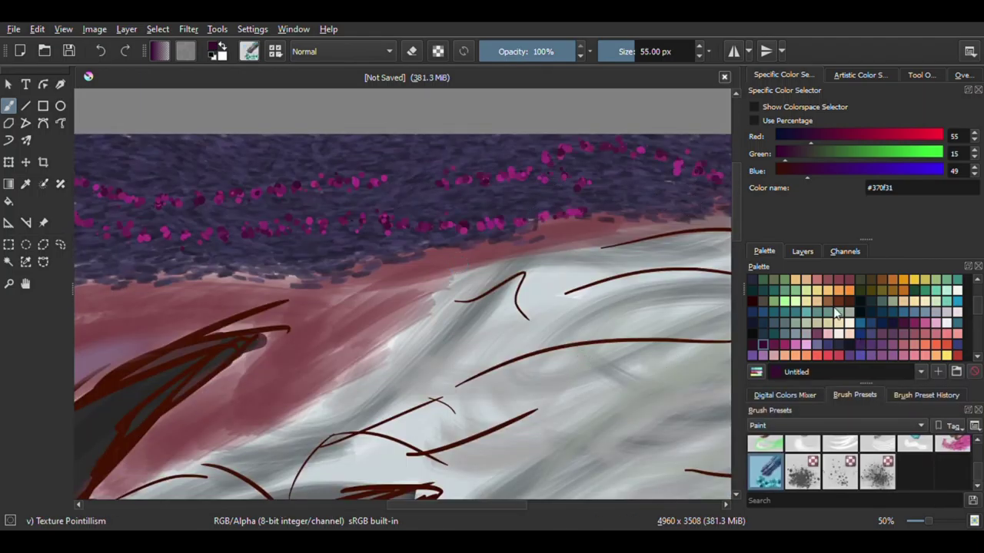
# Add rows of teal #1c596e dots across the dark sky among the magenta ones
pyautogui.click(774, 312)
pyautogui.moveTo(238, 158)
pyautogui.mouseDown()
pyautogui.moveTo(509, 143)
pyautogui.moveTo(719, 176)
pyautogui.mouseUp()
pyautogui.moveTo(259, 204); pyautogui.dragTo(598, 179)
pyautogui.moveTo(142, 221); pyautogui.dragTo(667, 202)
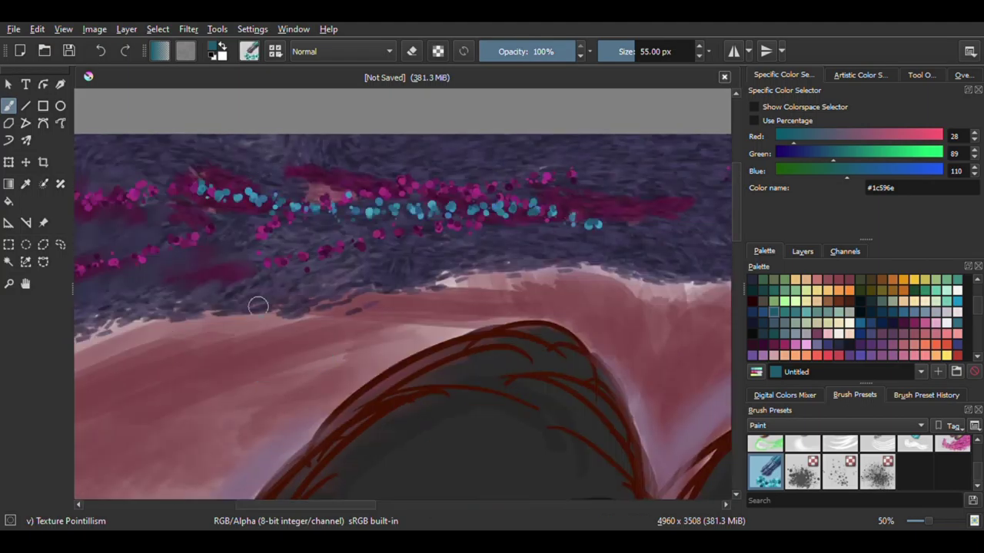
pyautogui.moveTo(430, 201); pyautogui.dragTo(172, 188)
# Dot the dark sky with navy #192e59 and violet #71589a
pyautogui.keyDown('ctrl'); pyautogui.click(344, 253); pyautogui.keyUp('ctrl')
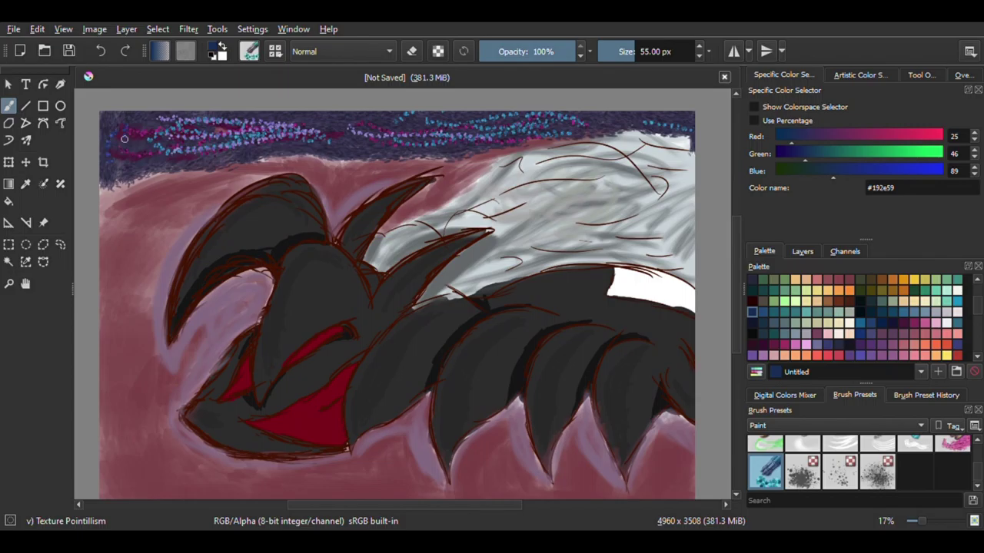
pyautogui.click(871, 355)
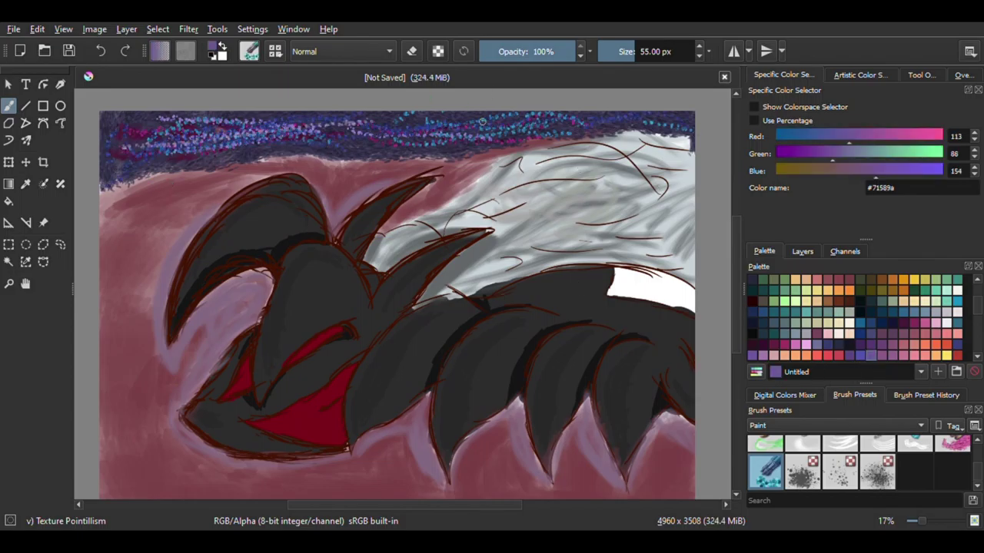